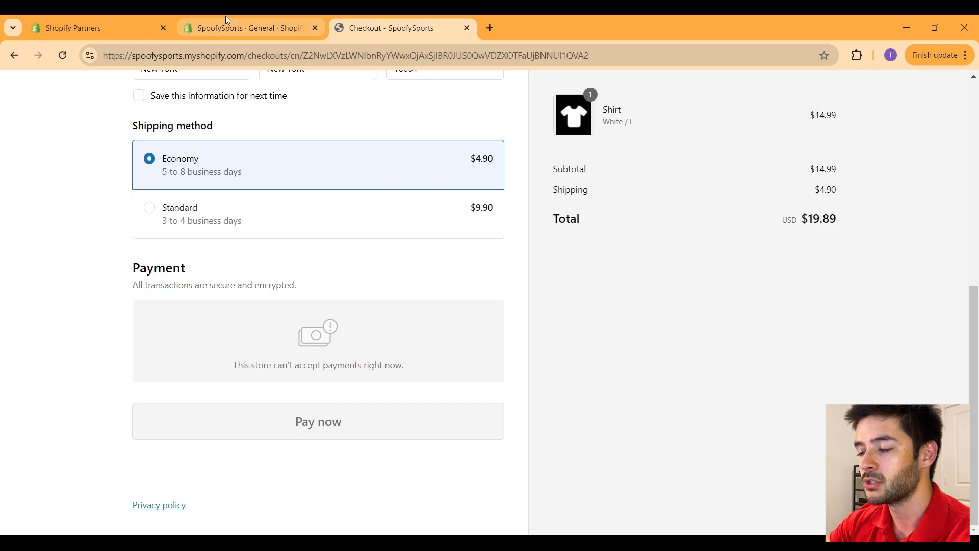
# Step: Go from the checkout to the SpoofySports admin's Payments settings page
pyautogui.click(222, 29)
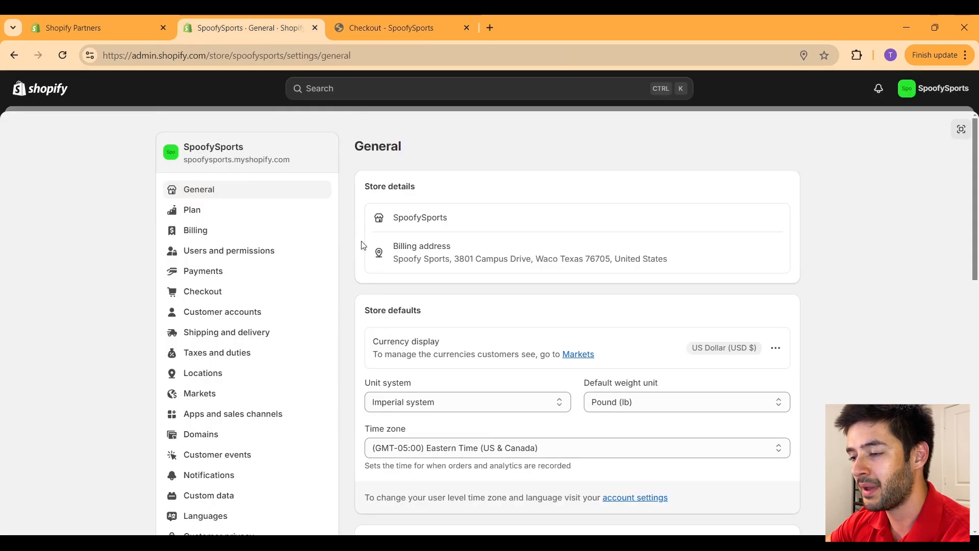
pyautogui.scroll(-3, 282, 235)
pyautogui.scroll(1, 283, 233)
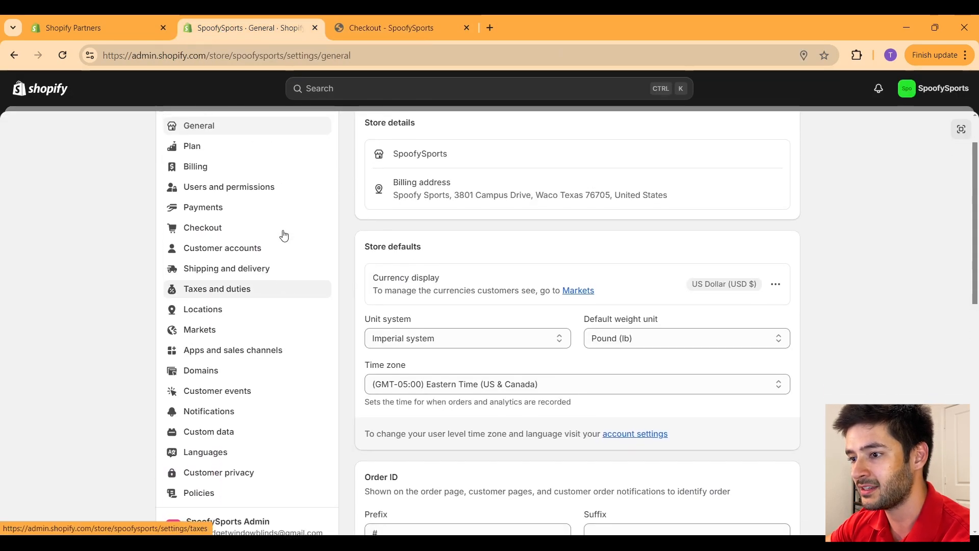
pyautogui.click(259, 215)
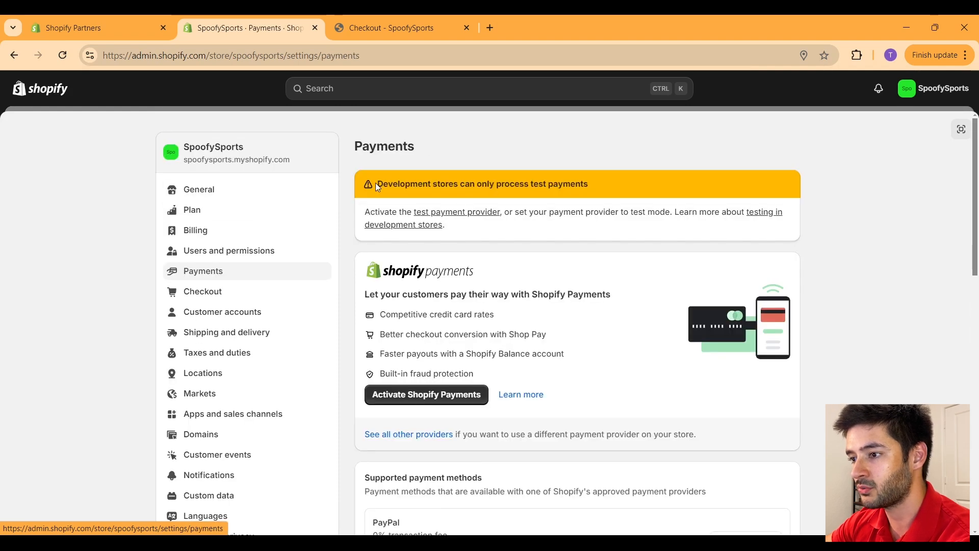
pyautogui.moveTo(375, 183); pyautogui.dragTo(546, 186)
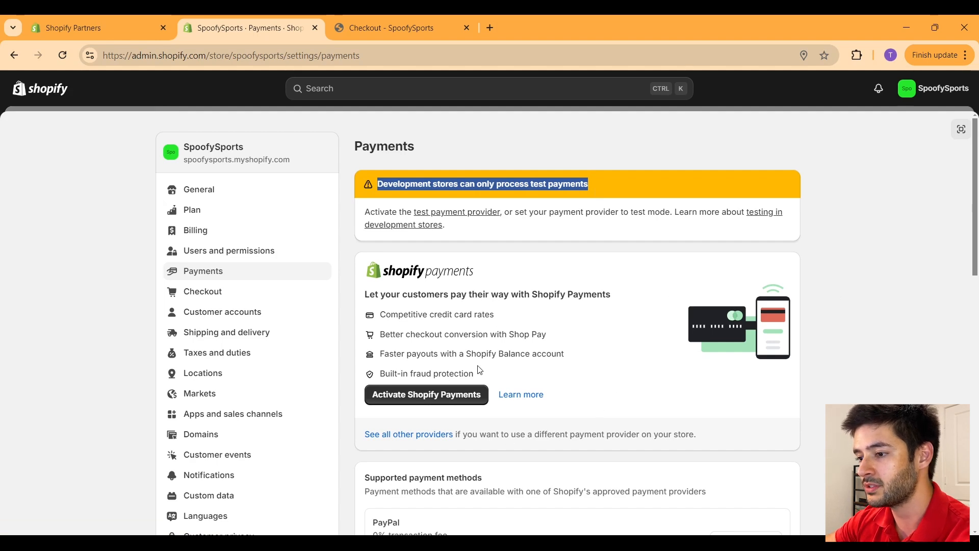
pyautogui.moveTo(388, 274); pyautogui.dragTo(510, 276)
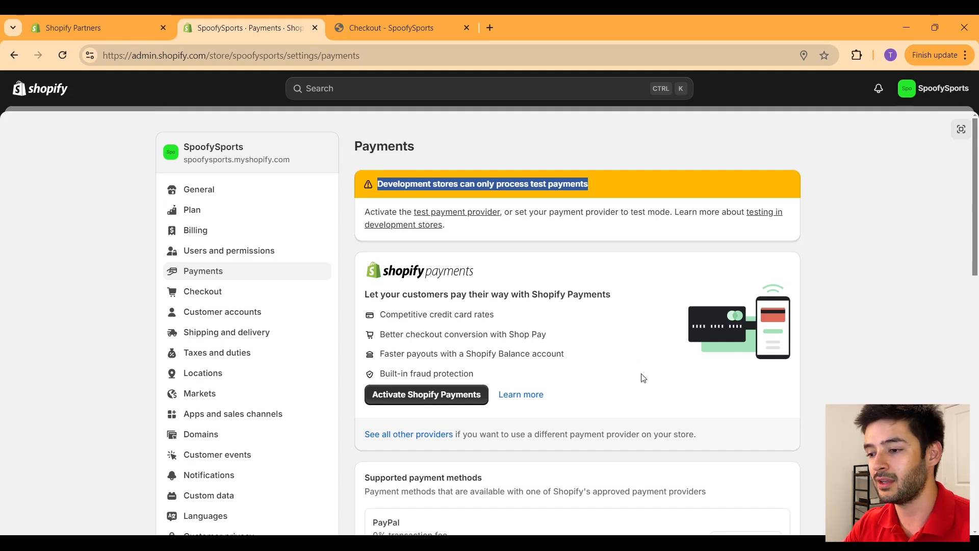
pyautogui.scroll(-1, 459, 311)
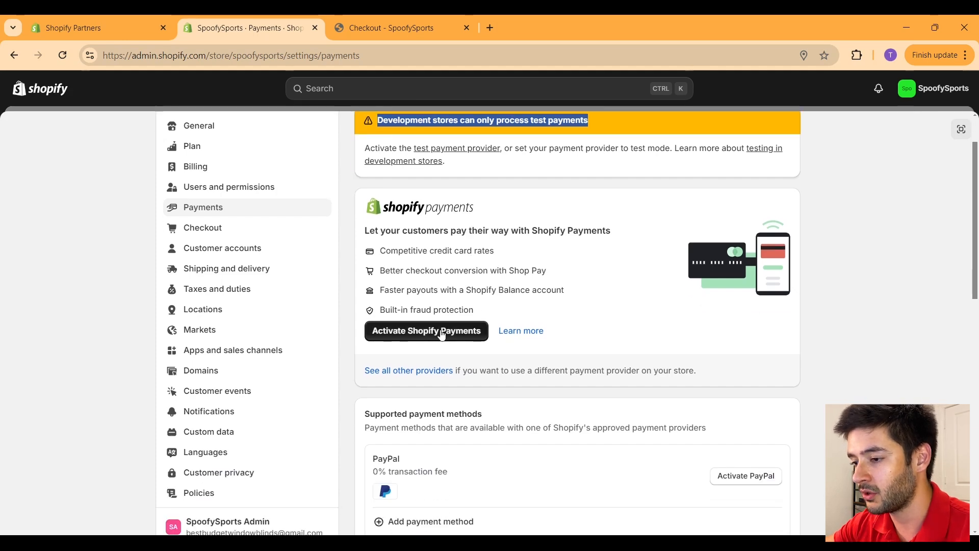
# Step: Activate Shopify Payments, start submitting details, and continue with 'An individual' as the business type
pyautogui.click(420, 337)
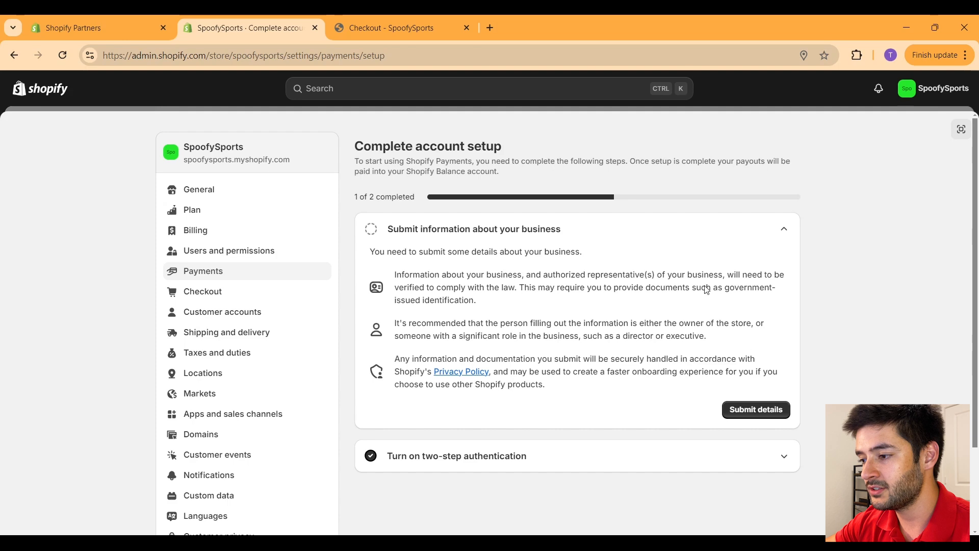
pyautogui.click(758, 411)
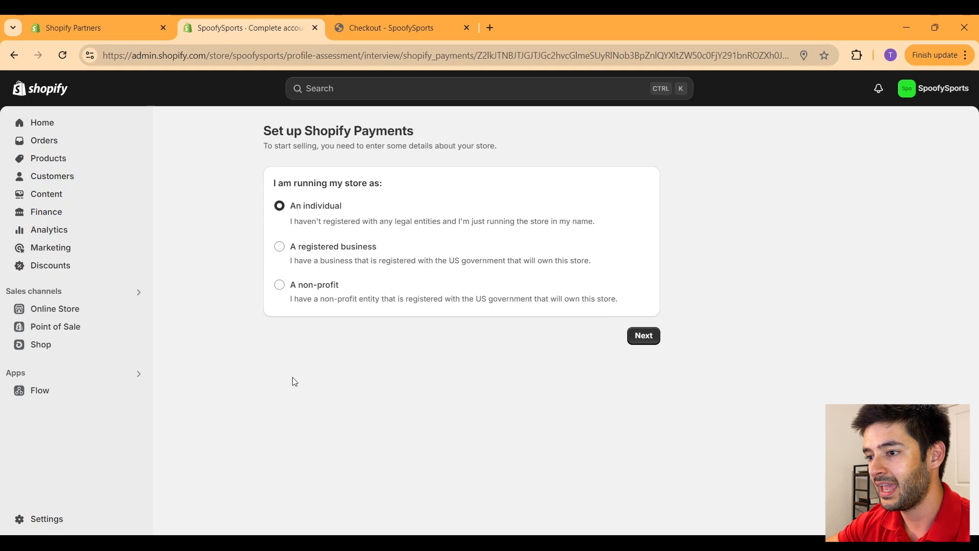
pyautogui.moveTo(639, 301); pyautogui.dragTo(290, 208)
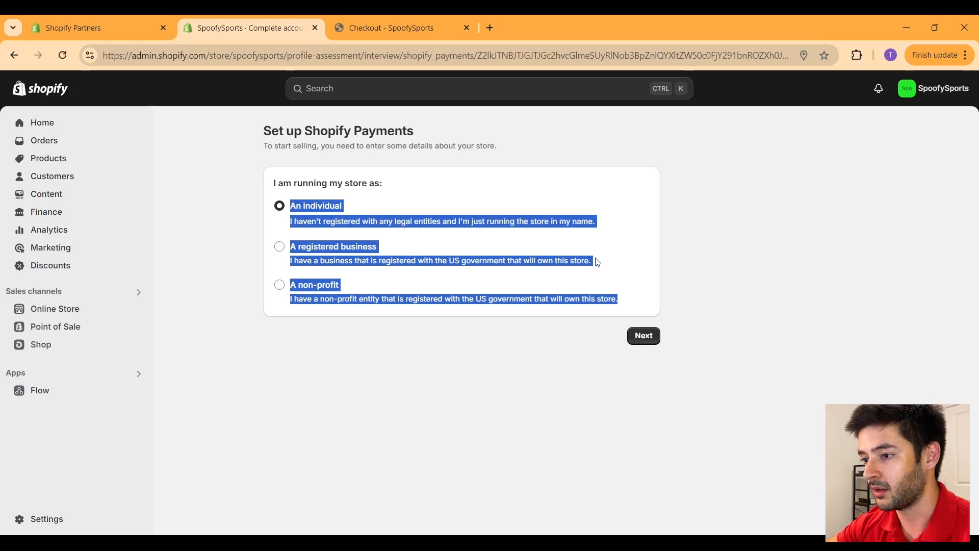
pyautogui.click(628, 300)
pyautogui.moveTo(629, 300); pyautogui.dragTo(294, 210)
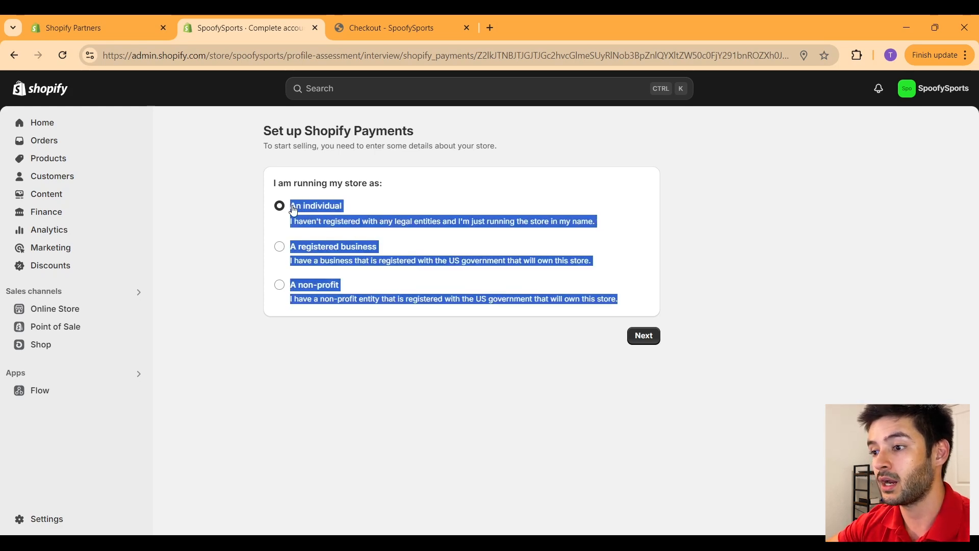
pyautogui.click(612, 263)
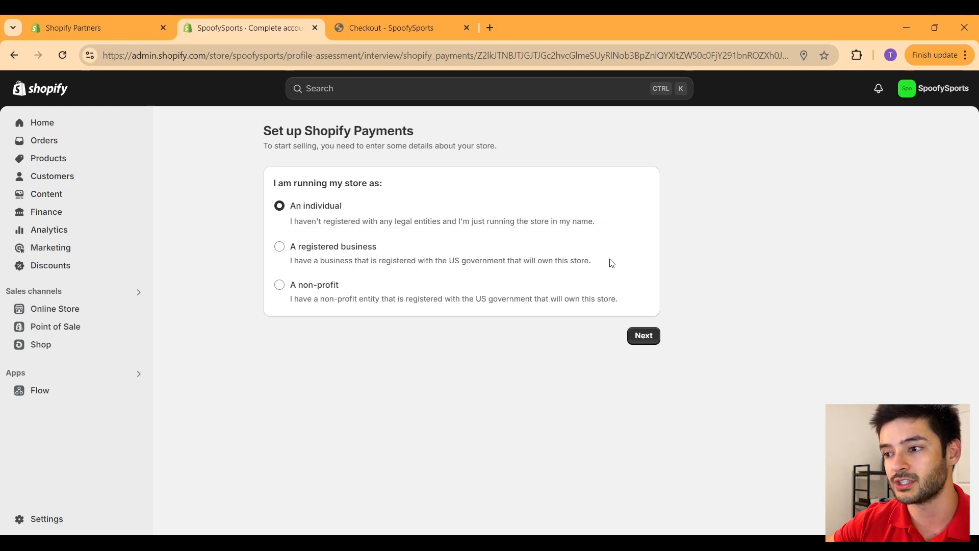
pyautogui.click(646, 336)
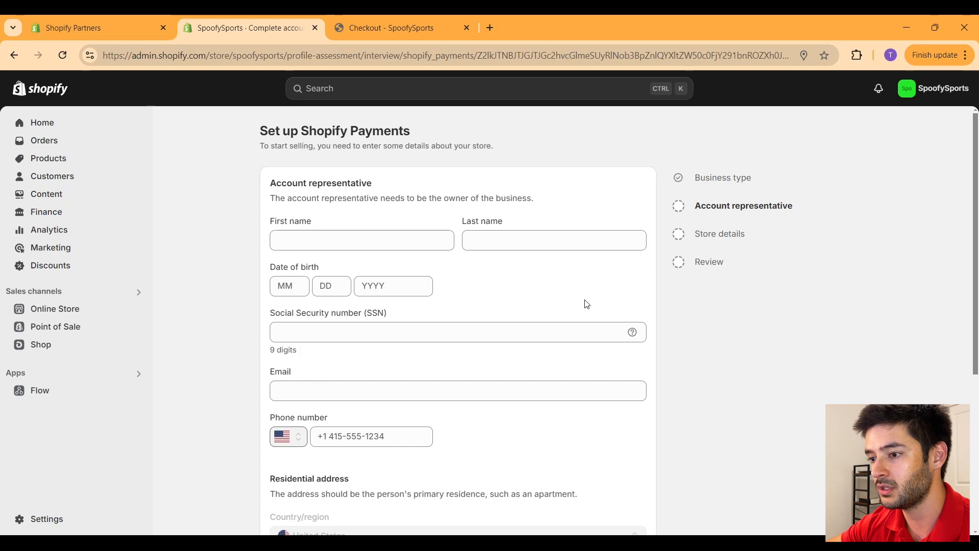
# Step: Enter the representative's name, birth date, SSN, e-mail, phone and home address, then continue
pyautogui.scroll(-1, 440, 304)
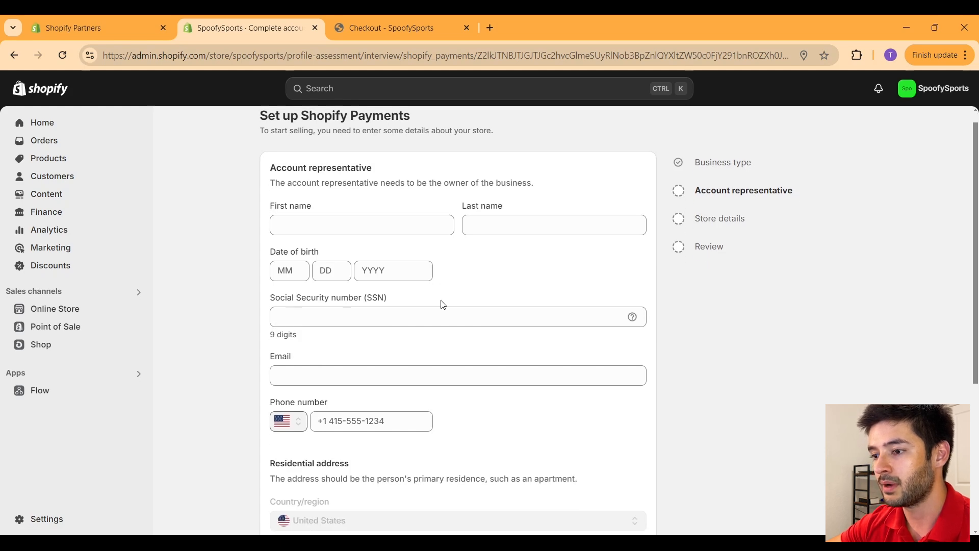
pyautogui.scroll(-3, 443, 304)
pyautogui.scroll(4, 456, 306)
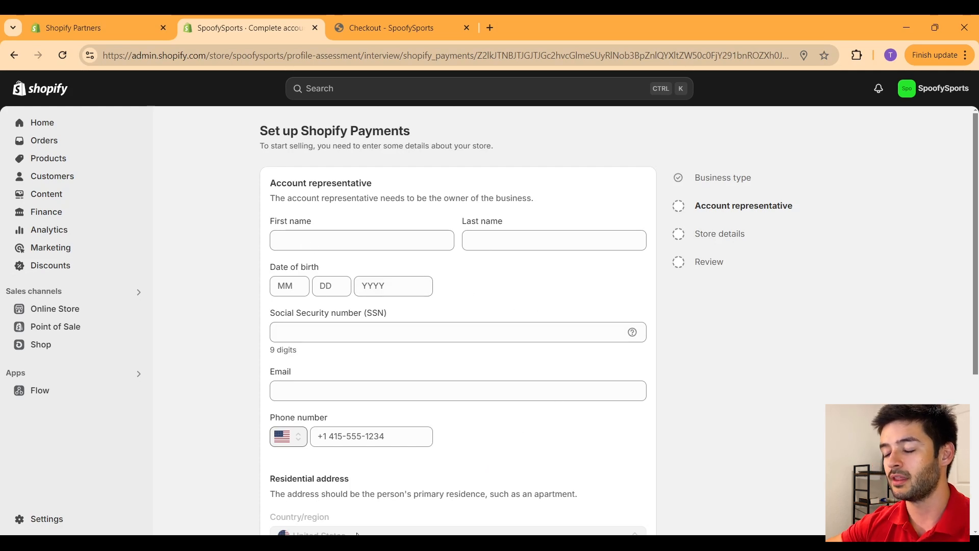
pyautogui.click(357, 239)
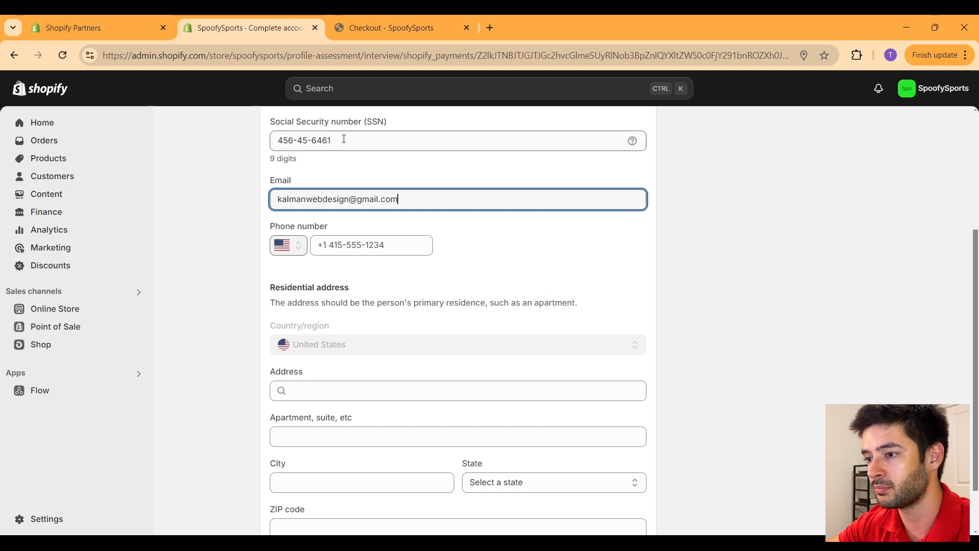
pyautogui.moveTo(344, 139); pyautogui.dragTo(258, 155)
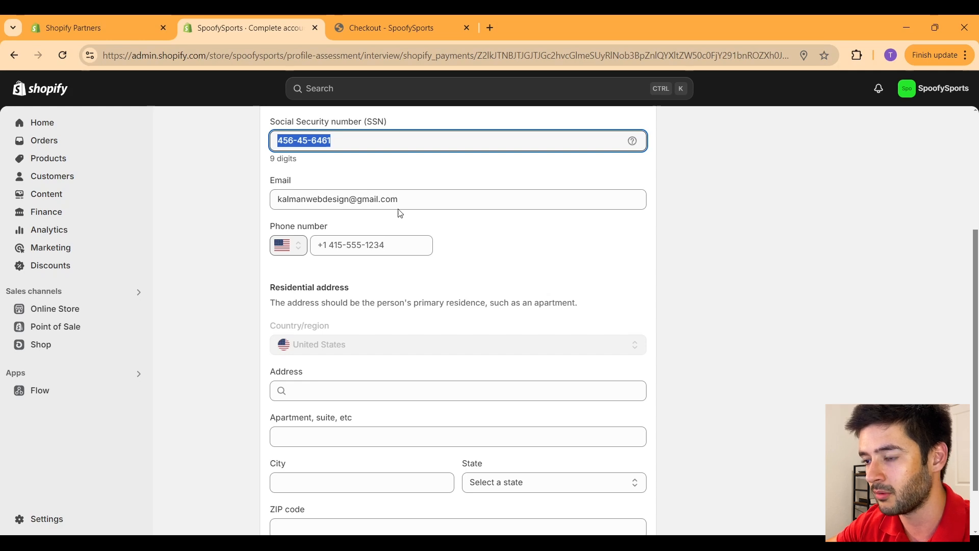
pyautogui.click(362, 248)
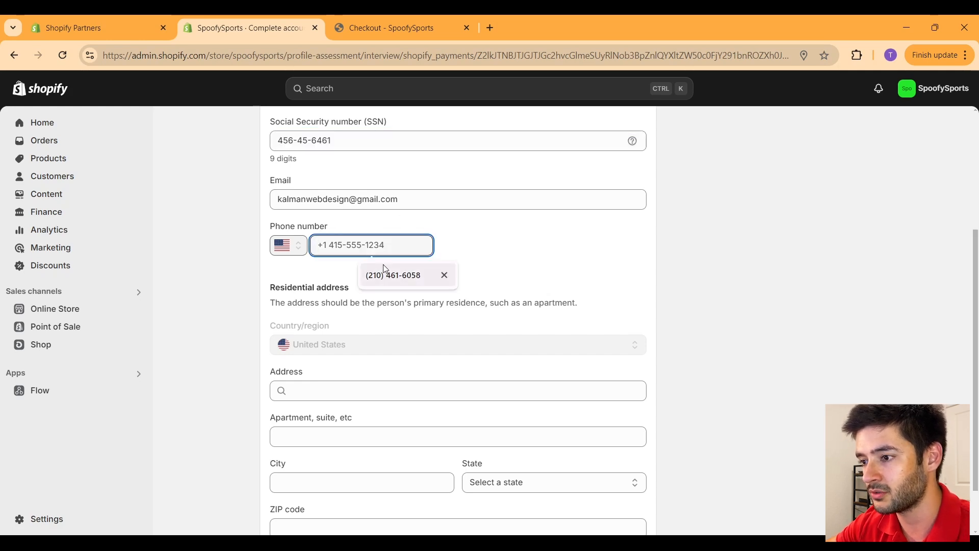
pyautogui.click(385, 266)
pyautogui.moveTo(380, 245); pyautogui.dragTo(318, 246)
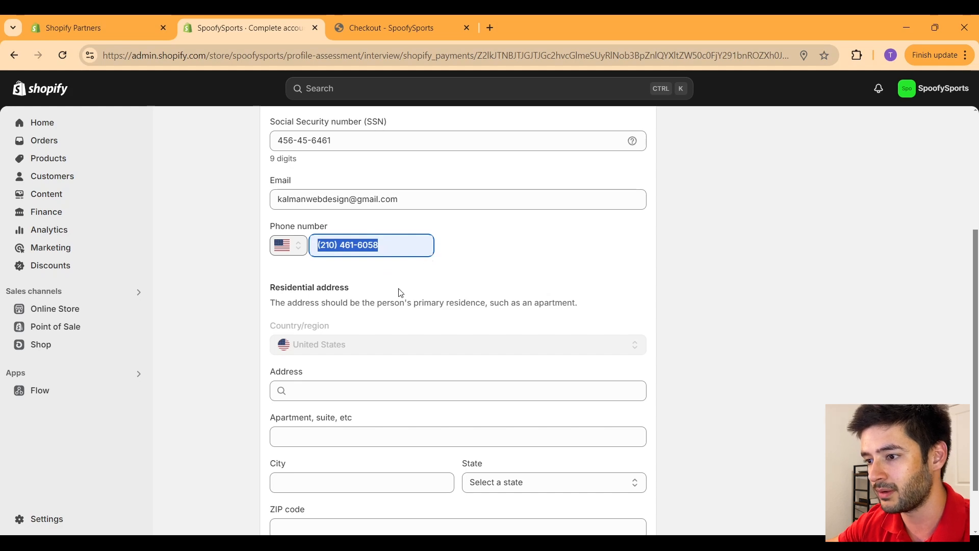
pyautogui.scroll(-2, 393, 299)
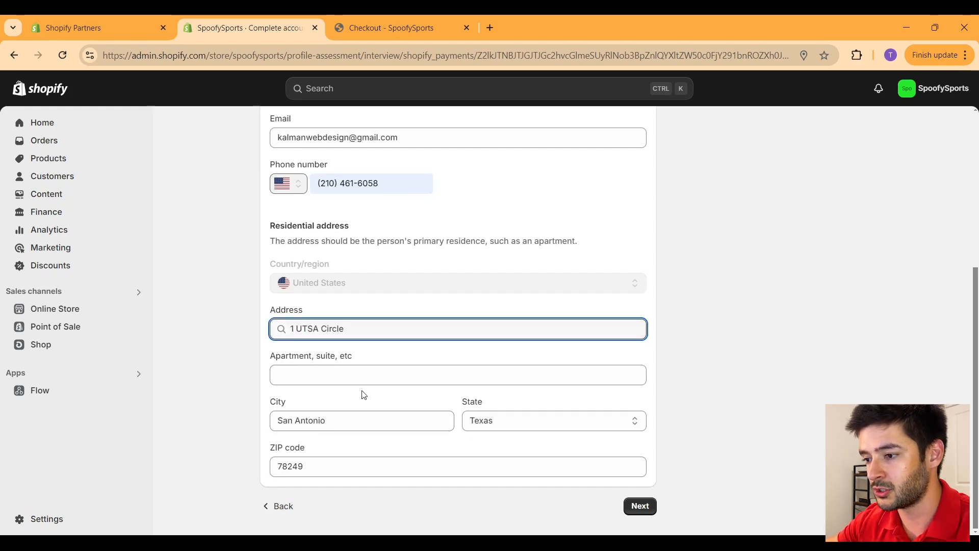
pyautogui.click(645, 507)
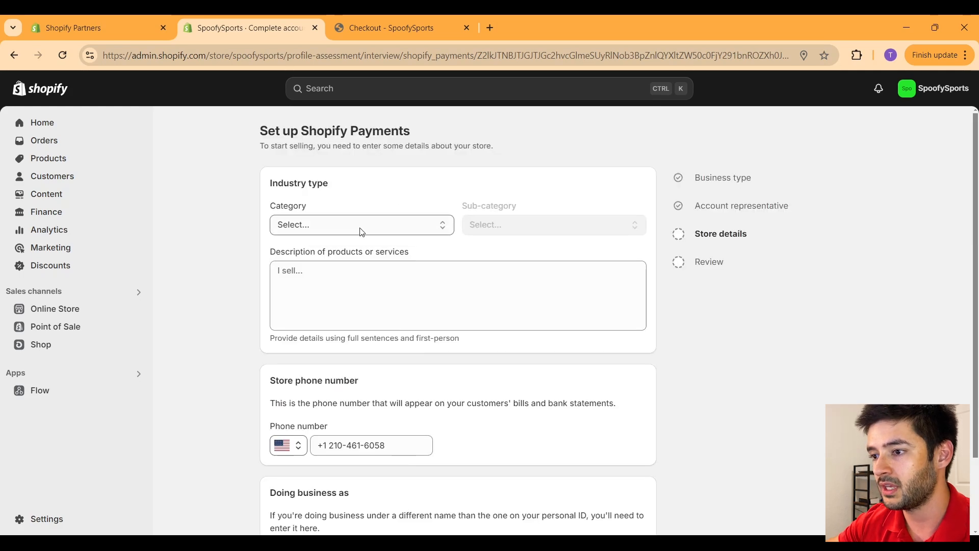
# Step: Set the industry to Clothing and accessories, sub-category Sports and riding apparel
pyautogui.click(359, 227)
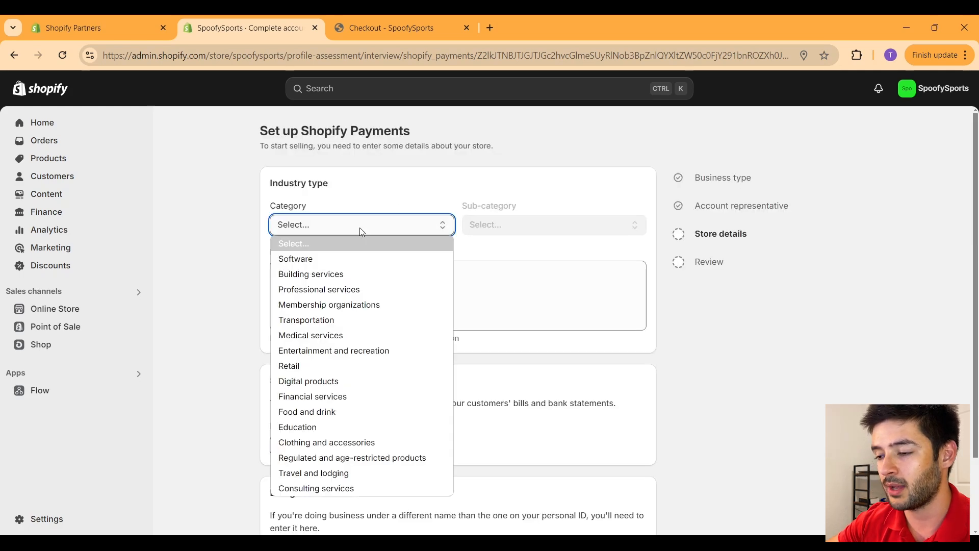
pyautogui.click(336, 442)
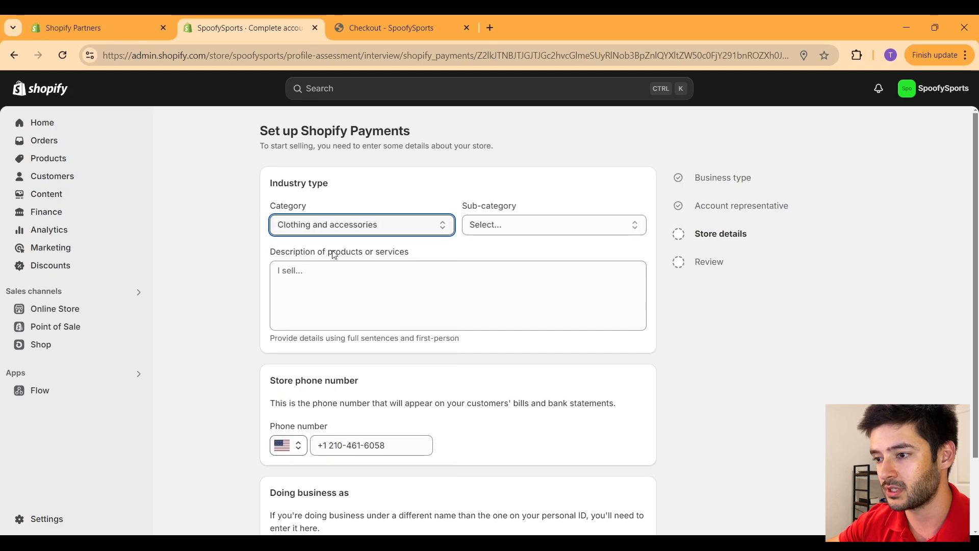
pyautogui.click(499, 227)
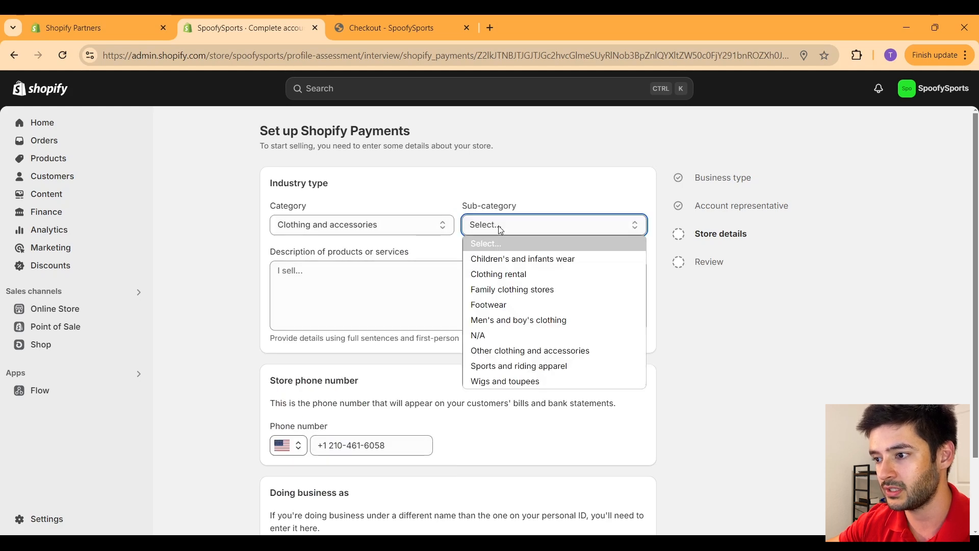
pyautogui.click(508, 367)
# Step: Describe the products as 'Sports clothes', check the doing-business-as name, and continue to Review
pyautogui.click(332, 297)
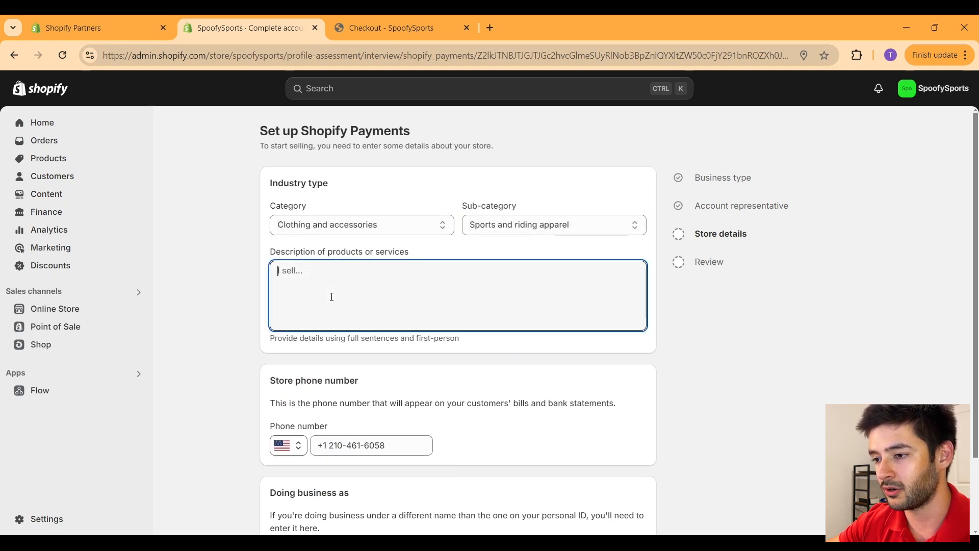
pyautogui.write('Sports ')
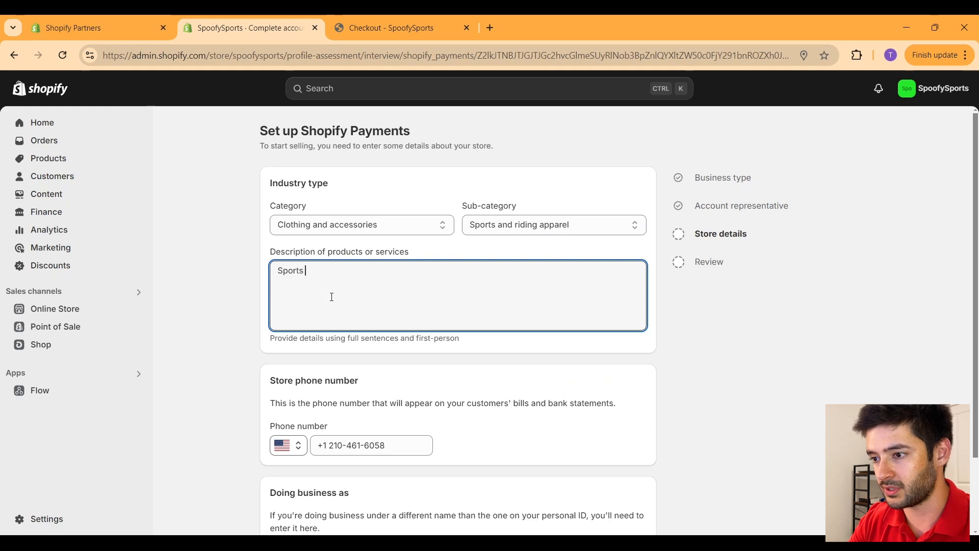
pyautogui.write('clothes')
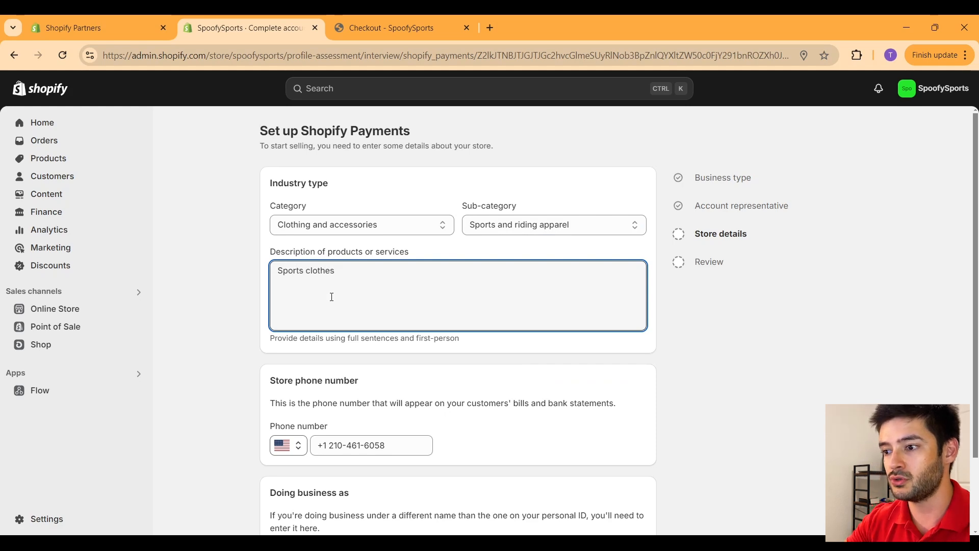
pyautogui.moveTo(360, 276); pyautogui.dragTo(271, 283)
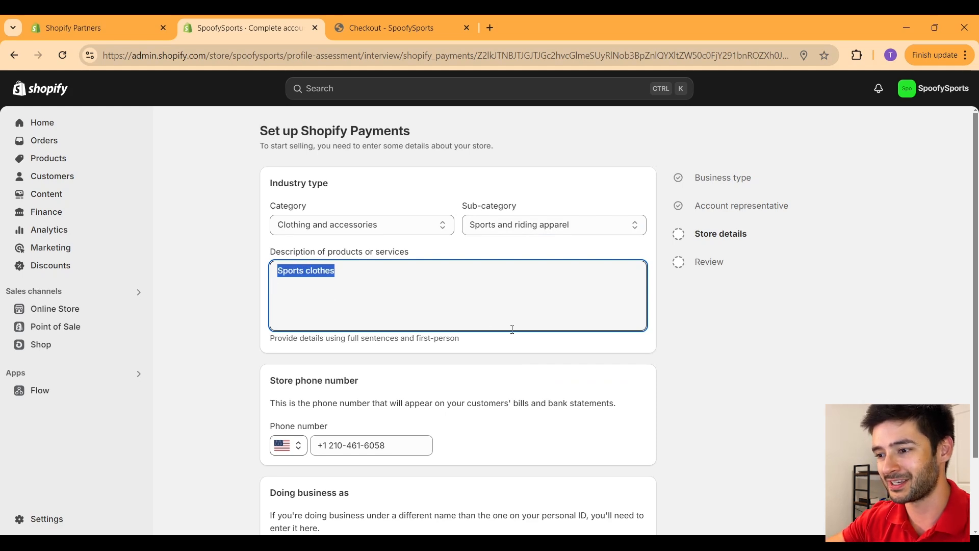
pyautogui.scroll(-3, 507, 336)
pyautogui.moveTo(349, 465); pyautogui.dragTo(274, 473)
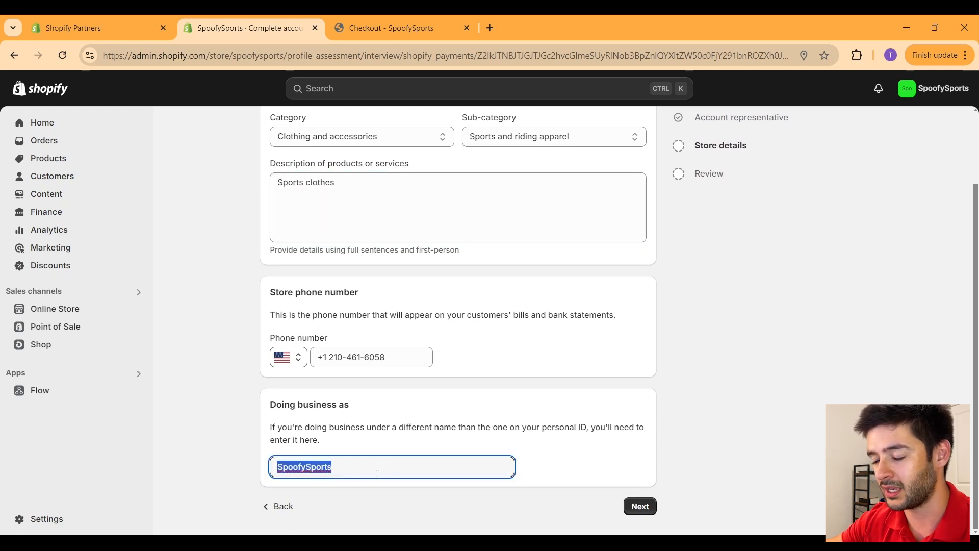
pyautogui.scroll(2, 537, 431)
pyautogui.scroll(-2, 535, 431)
pyautogui.scroll(2, 507, 371)
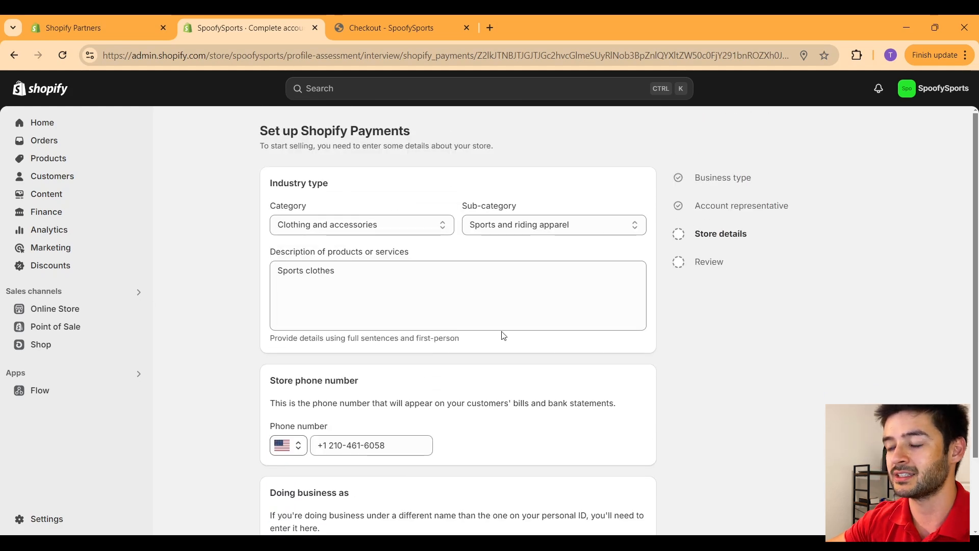
pyautogui.scroll(-2, 523, 283)
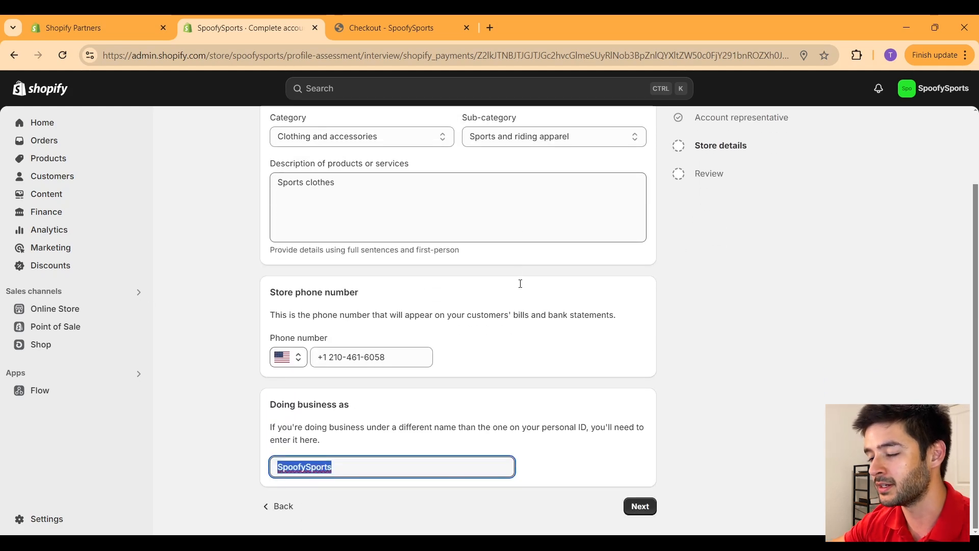
pyautogui.click(640, 505)
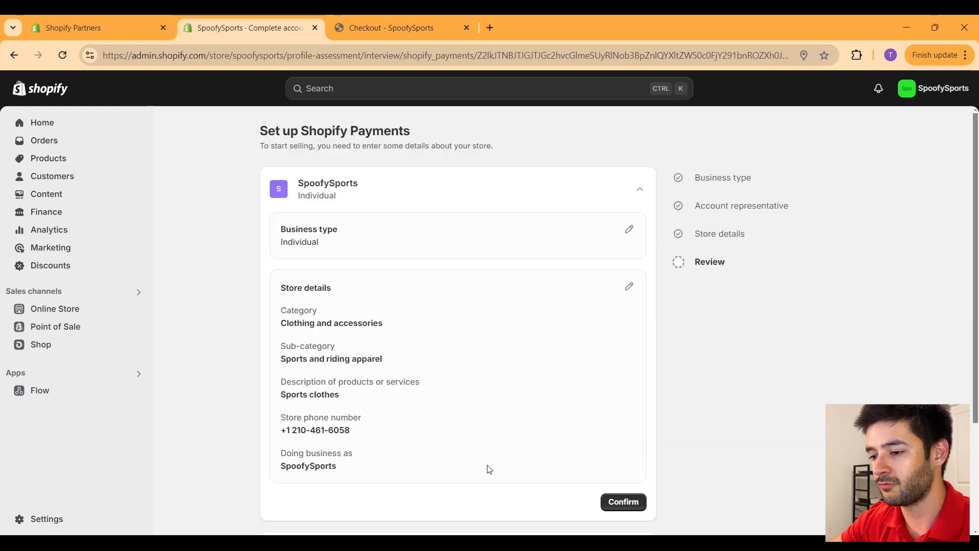
# Step: Confirm the store and representative details, agree to the terms, and submit for verification
pyautogui.click(616, 506)
pyautogui.scroll(-4, 561, 459)
pyautogui.moveTo(403, 353); pyautogui.dragTo(259, 343)
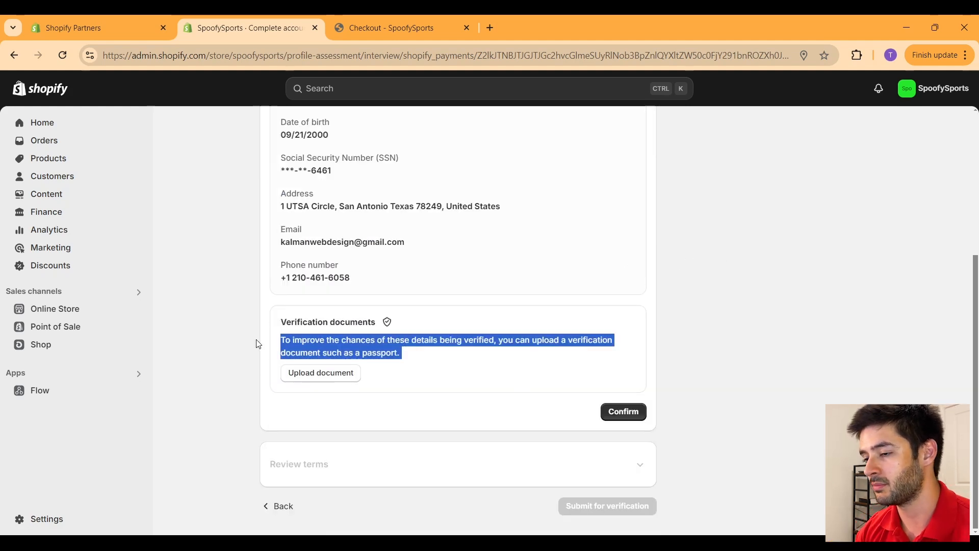
pyautogui.click(455, 383)
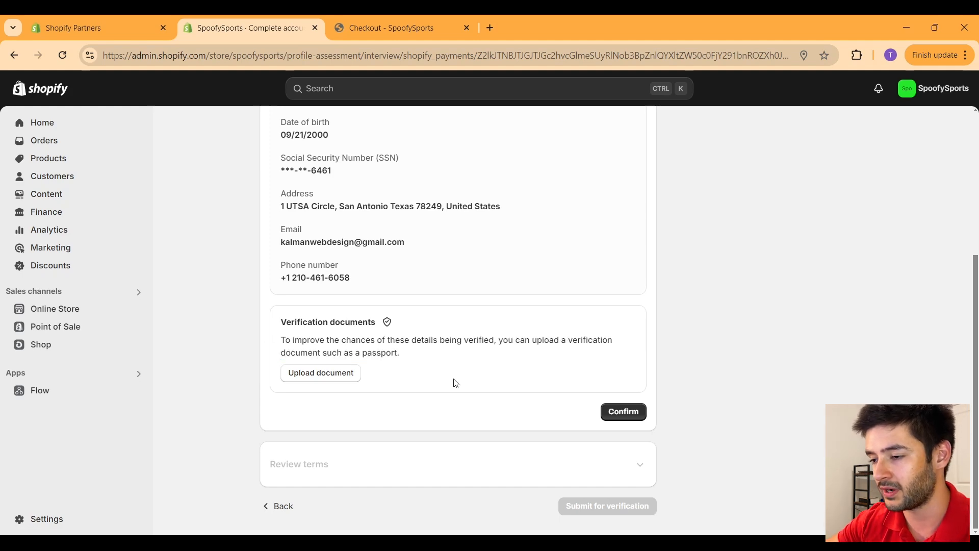
pyautogui.click(623, 411)
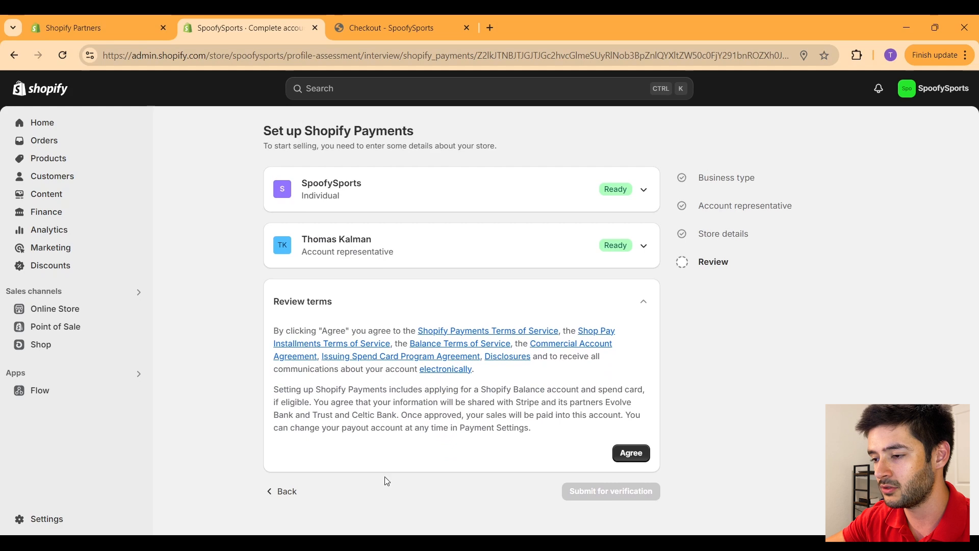
pyautogui.click(631, 453)
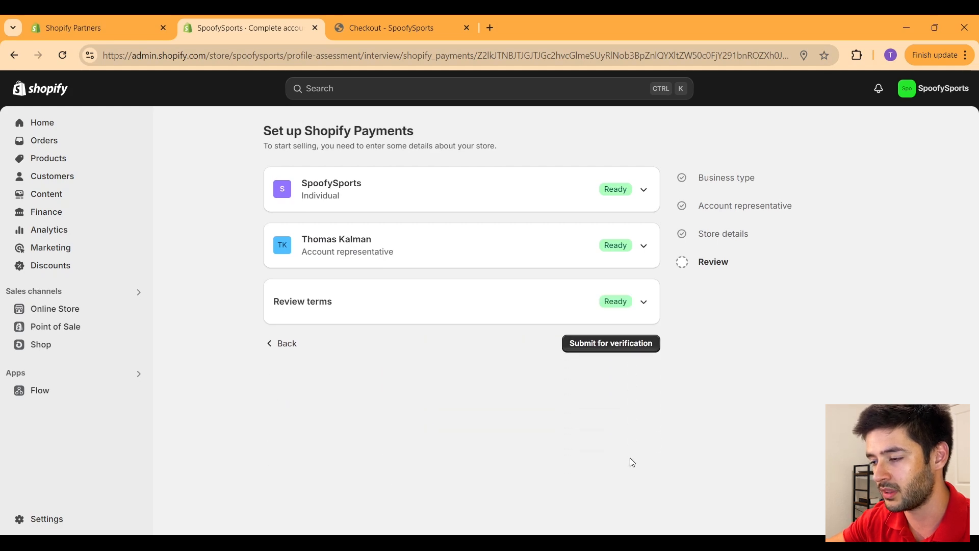
pyautogui.click(625, 345)
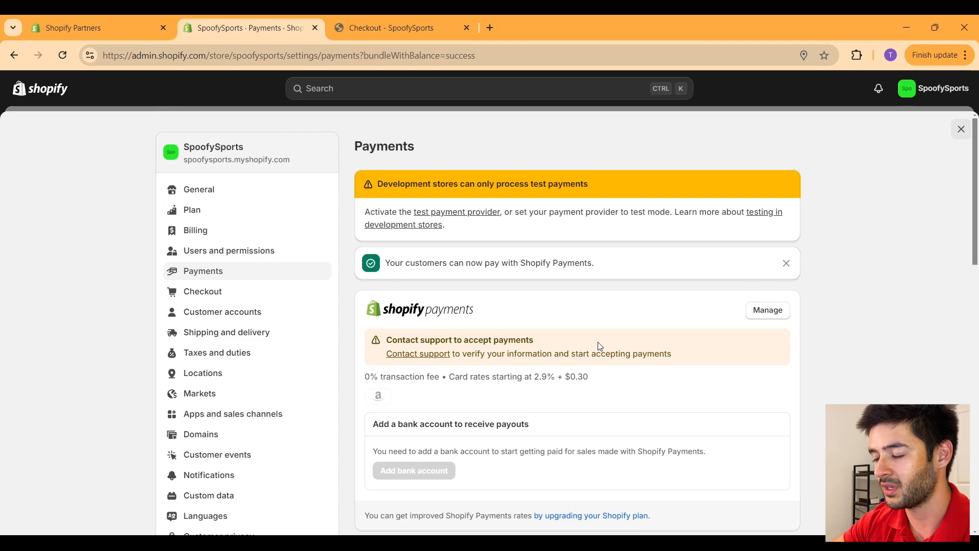
# Step: Turn on Test mode in the Shopify Payments settings
pyautogui.click(758, 316)
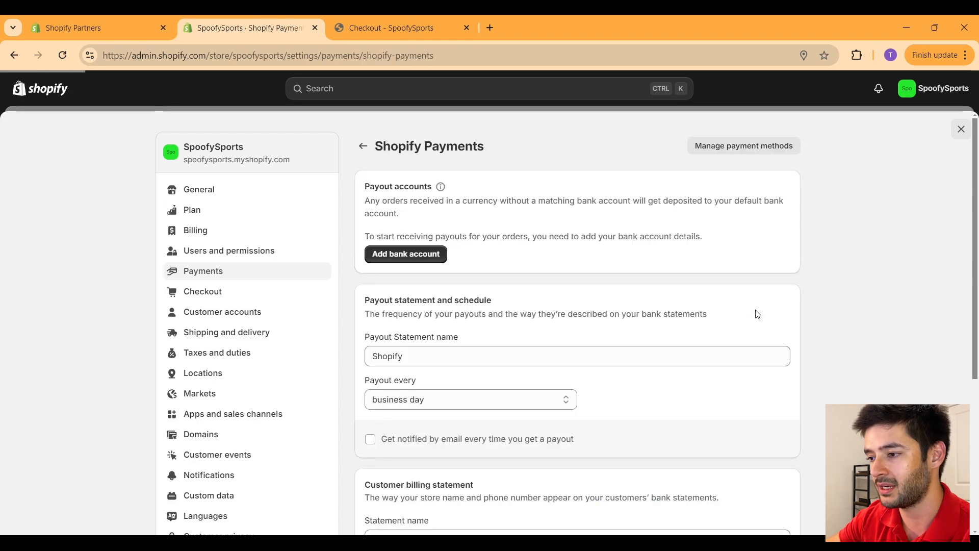
pyautogui.scroll(-5, 576, 304)
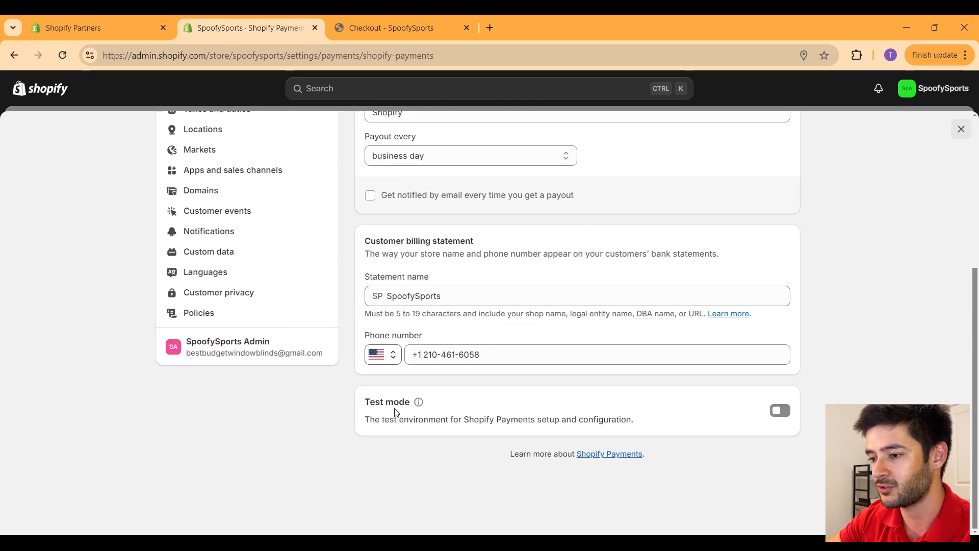
pyautogui.click(781, 411)
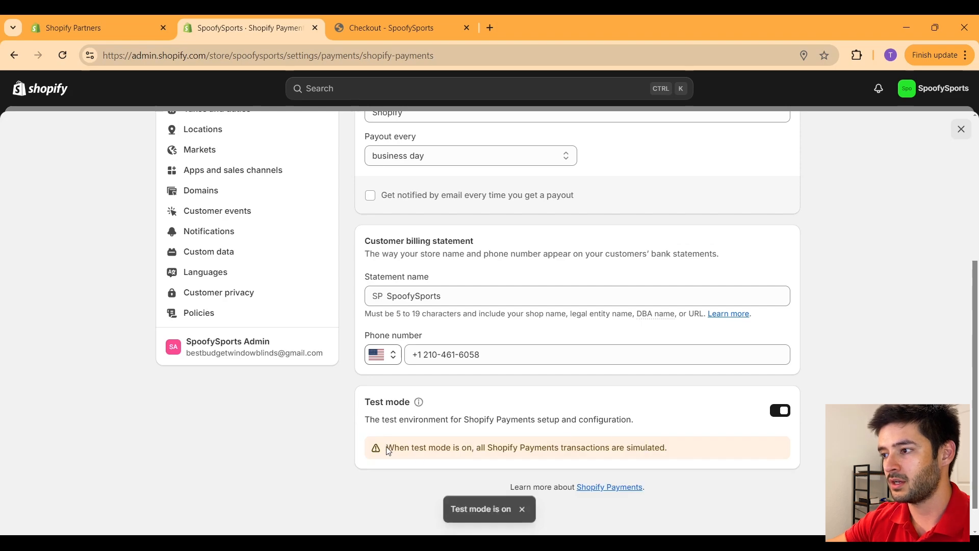
pyautogui.moveTo(584, 449); pyautogui.dragTo(685, 447)
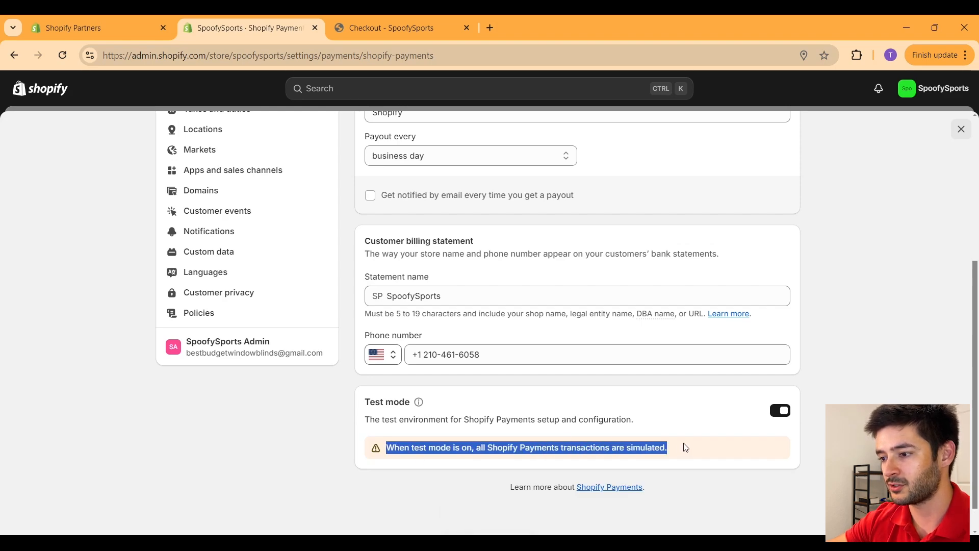
pyautogui.scroll(5, 687, 444)
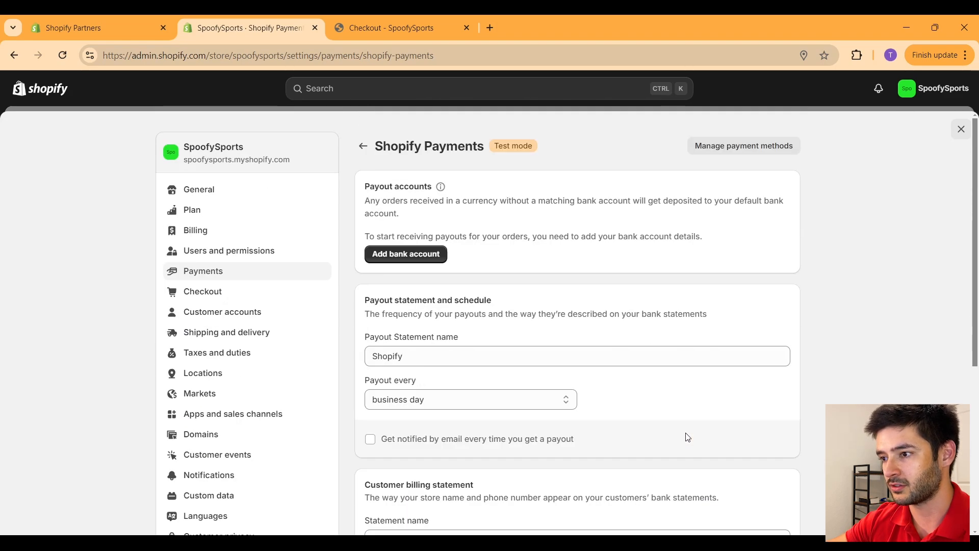
pyautogui.scroll(-5, 471, 240)
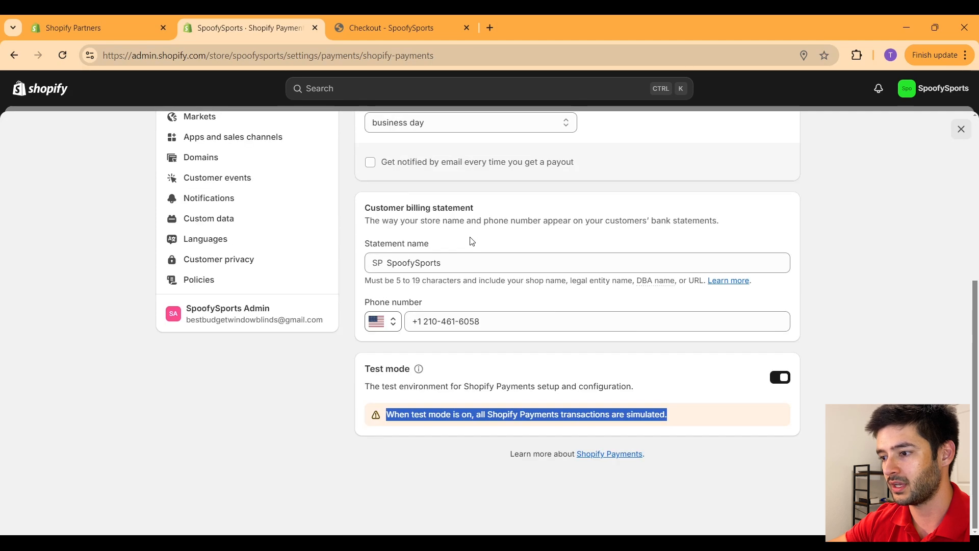
pyautogui.scroll(5, 471, 241)
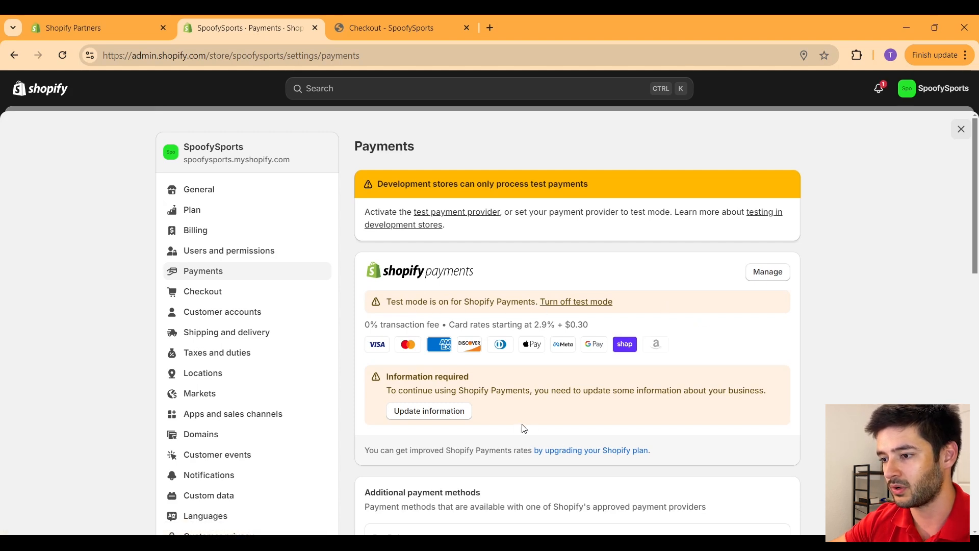
# Step: Reload the SpoofySports checkout and bring the Credit card payment section into view
pyautogui.click(382, 28)
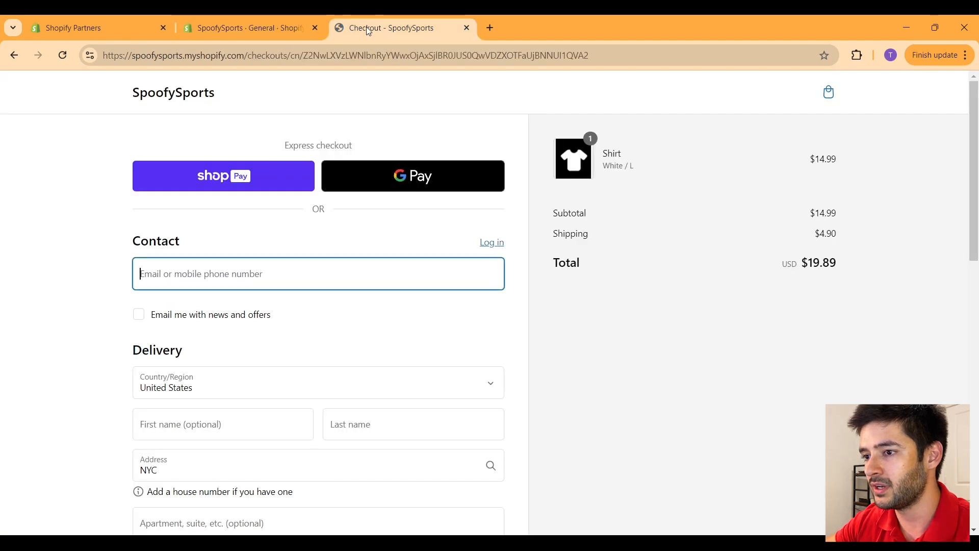
pyautogui.click(63, 54)
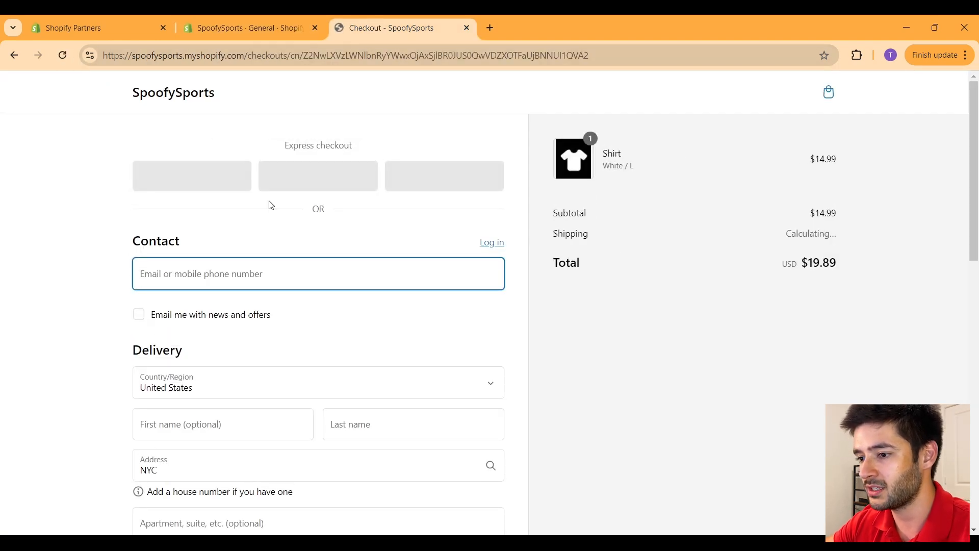
pyautogui.scroll(-10, 270, 201)
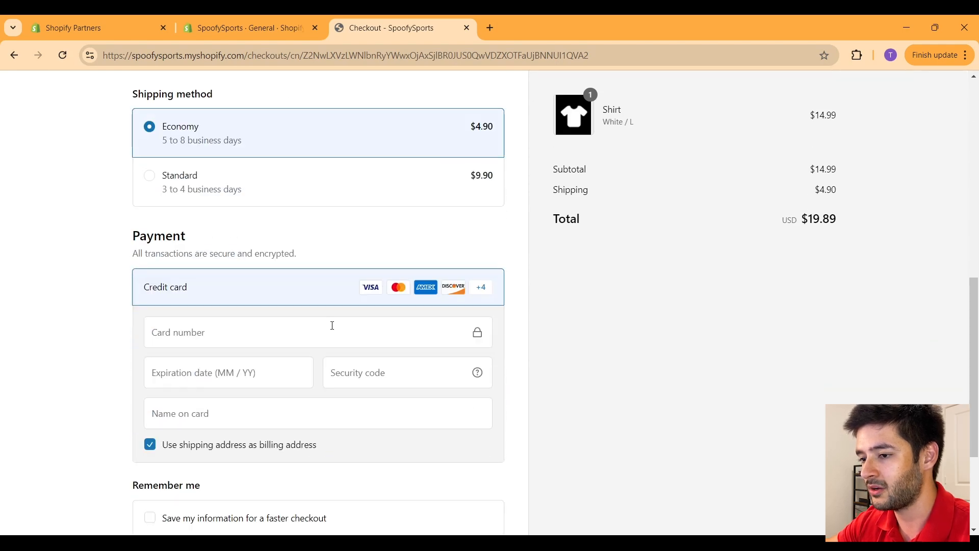
pyautogui.scroll(-3, 332, 326)
pyautogui.scroll(1, 330, 332)
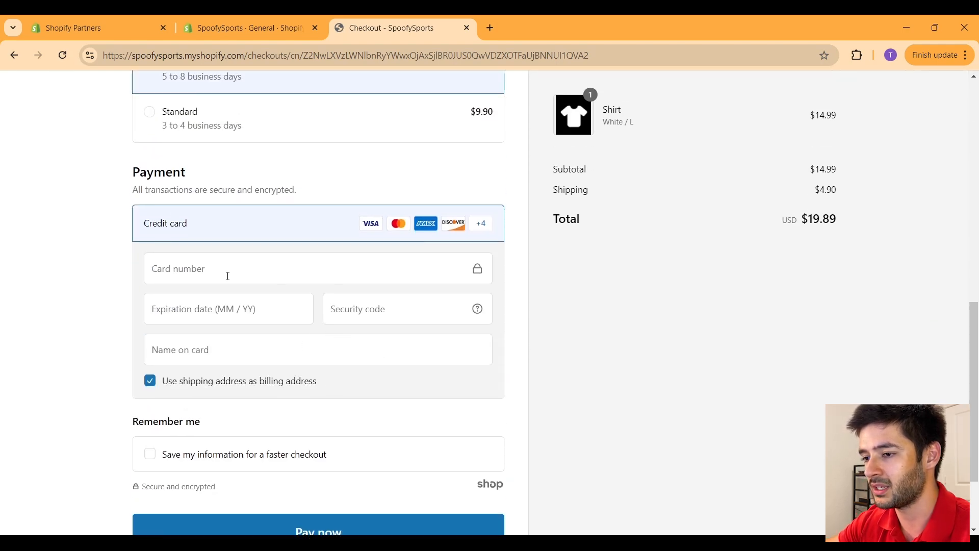
pyautogui.moveTo(483, 226)
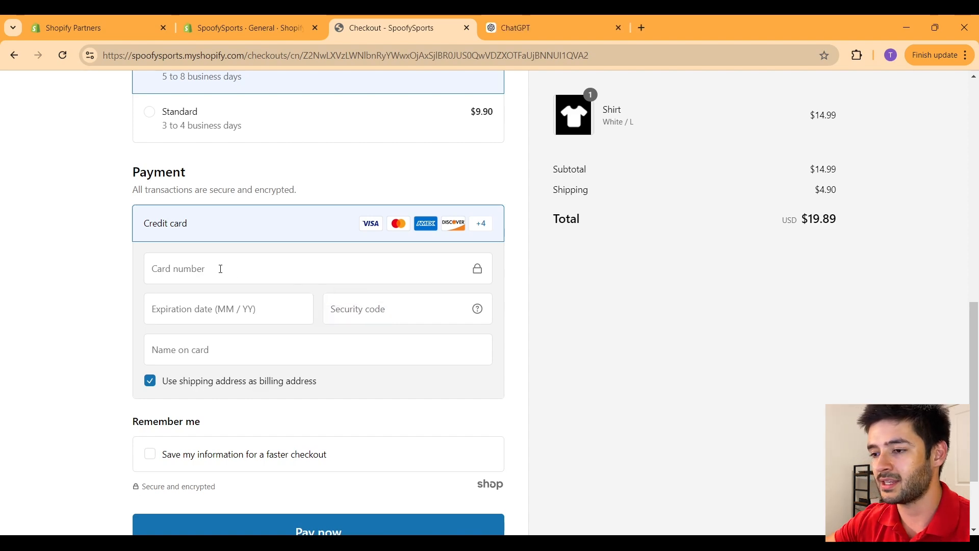
# Step: Ask ChatGPT for 'stripe test card numbers'
pyautogui.click(549, 32)
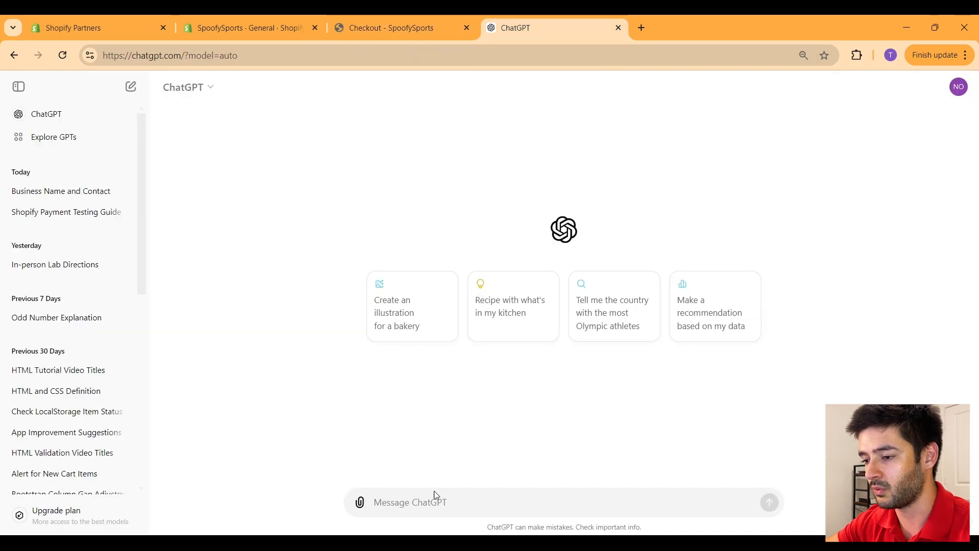
pyautogui.write('stri')
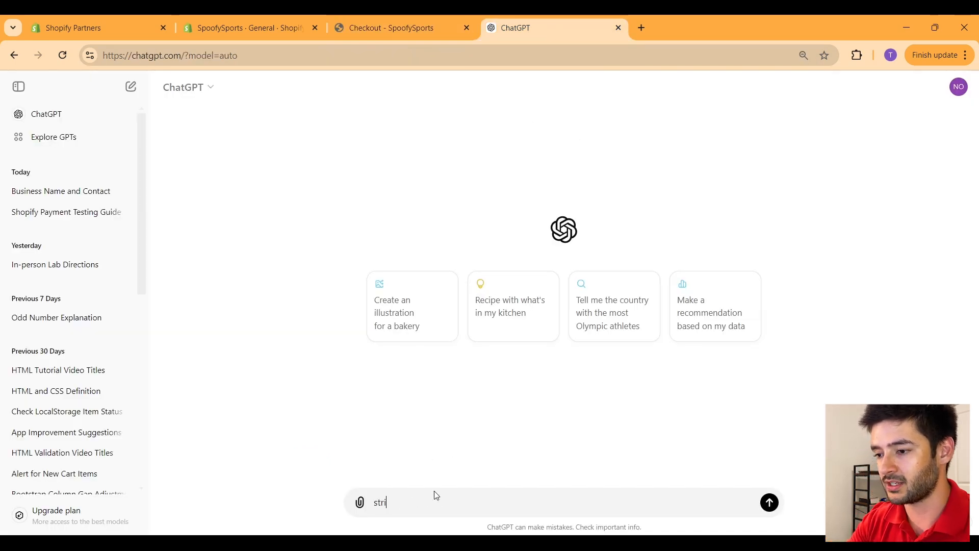
pyautogui.write('pe test card numbers')
pyautogui.press('Return')
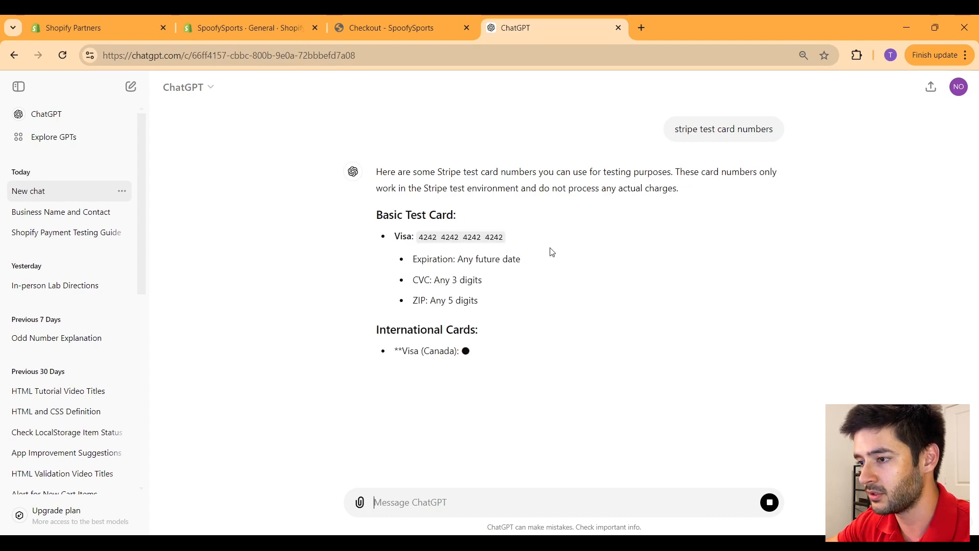
pyautogui.moveTo(394, 236); pyautogui.dragTo(461, 234)
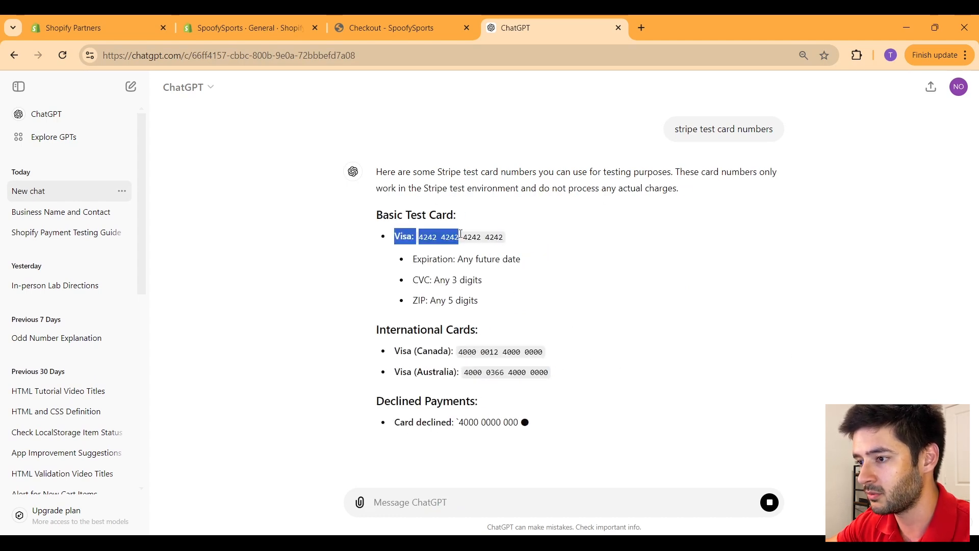
pyautogui.moveTo(391, 233); pyautogui.dragTo(450, 232)
pyautogui.moveTo(390, 233); pyautogui.dragTo(491, 232)
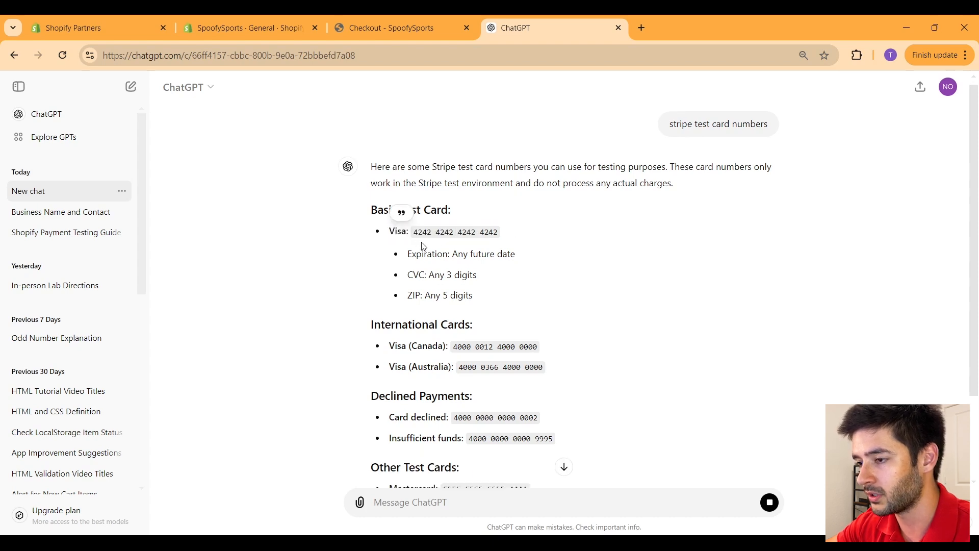
pyautogui.moveTo(414, 232); pyautogui.dragTo(500, 238)
pyautogui.hotkey('ctrl', 'c')
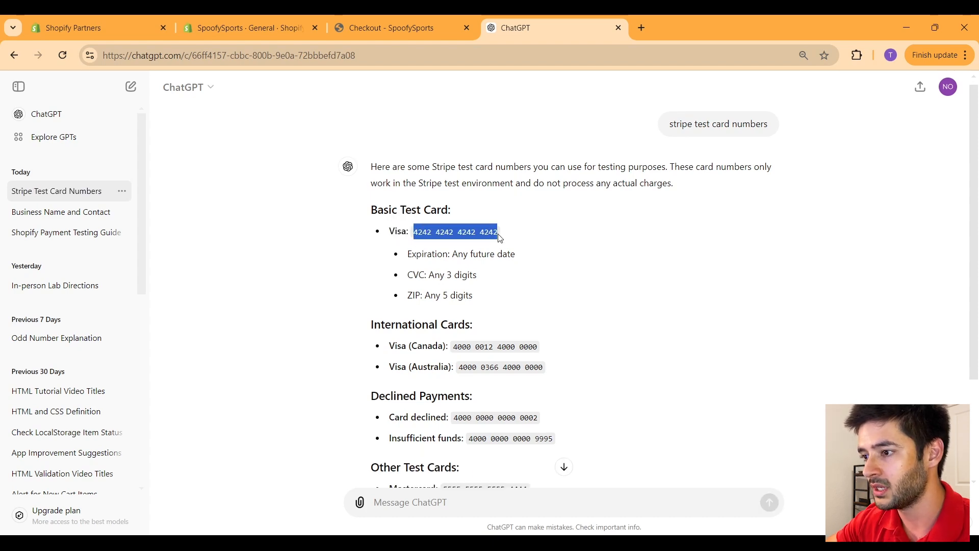
pyautogui.click(358, 18)
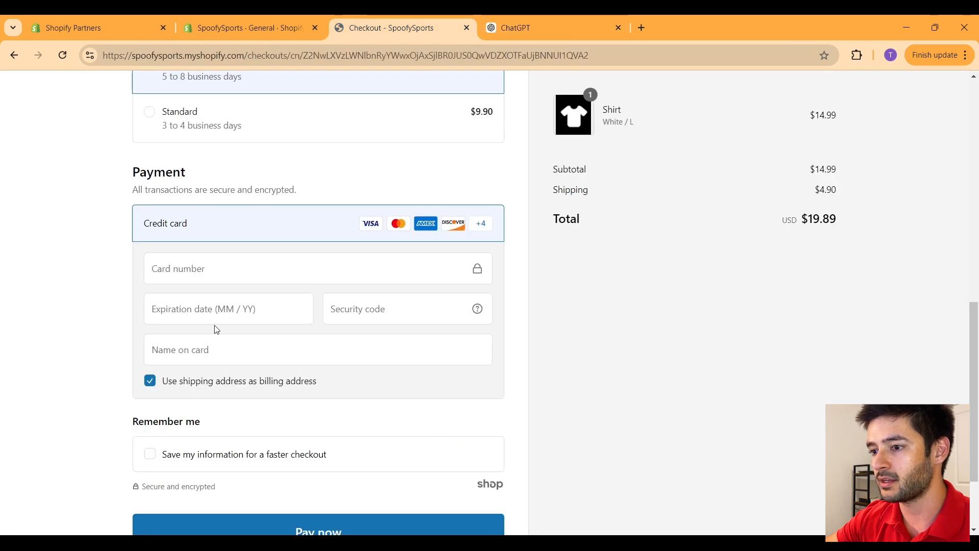
pyautogui.click(200, 274)
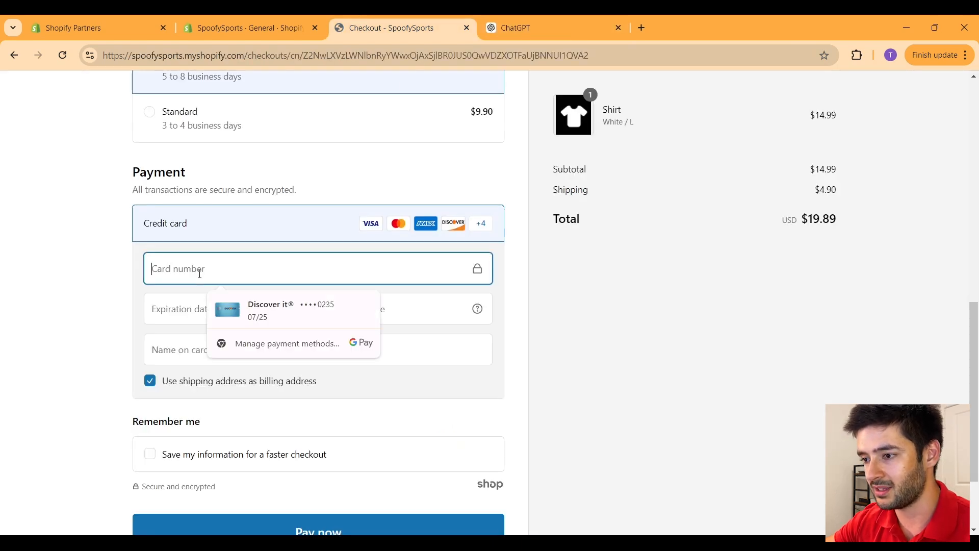
pyautogui.hotkey('ctrl', 'v')
pyautogui.click(216, 309)
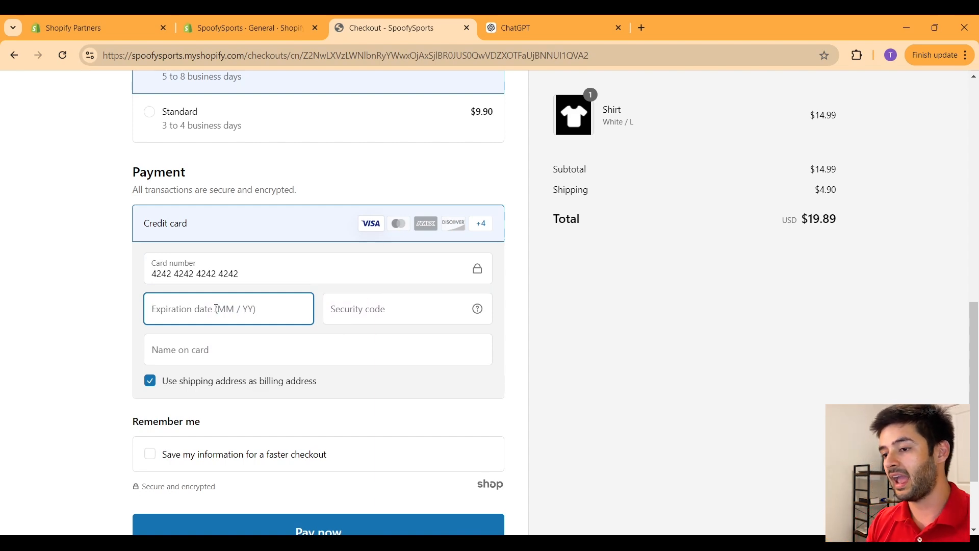
pyautogui.write('1')
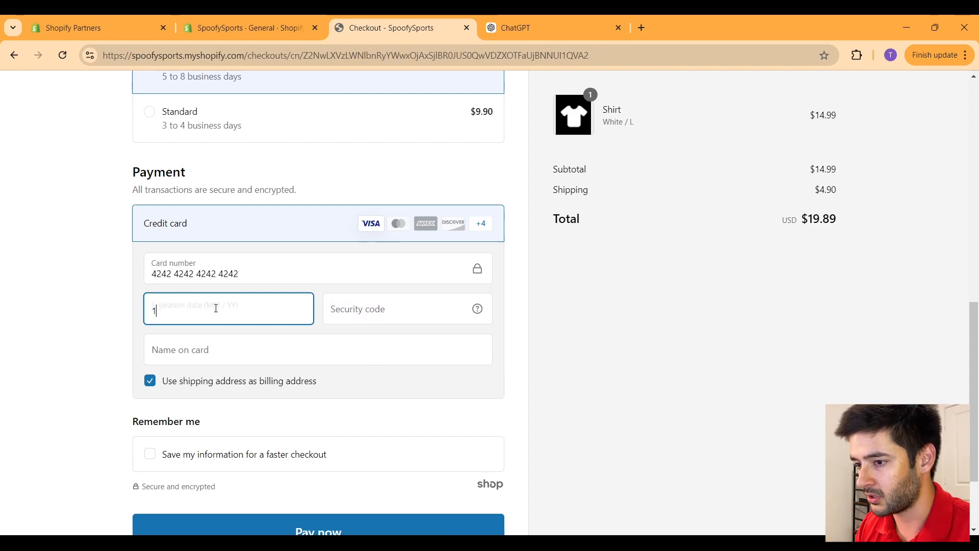
pyautogui.write('0 / 26')
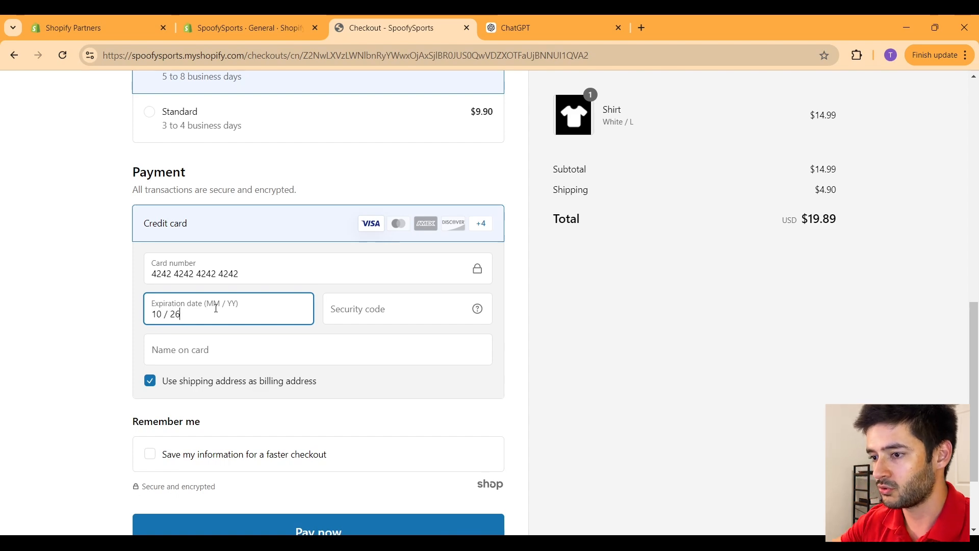
pyautogui.click(370, 302)
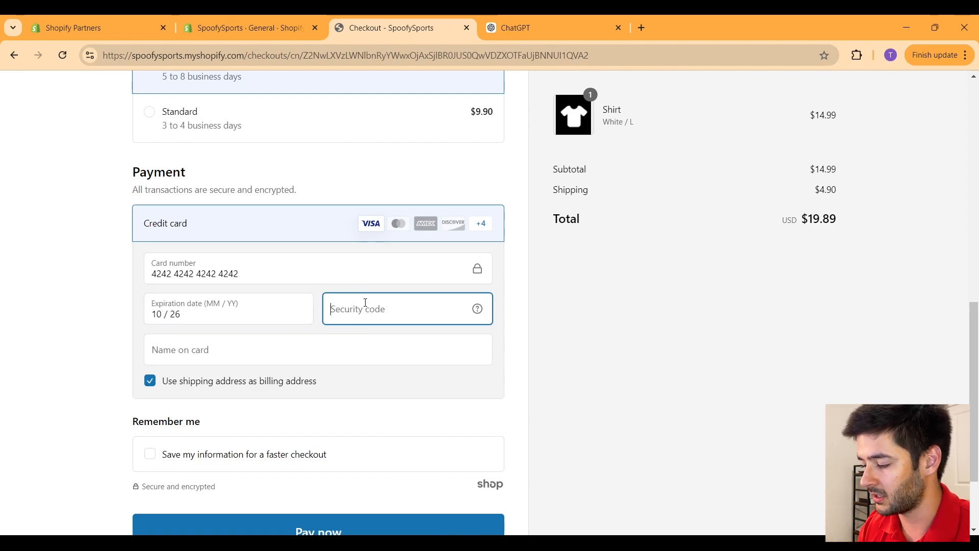
pyautogui.write('123')
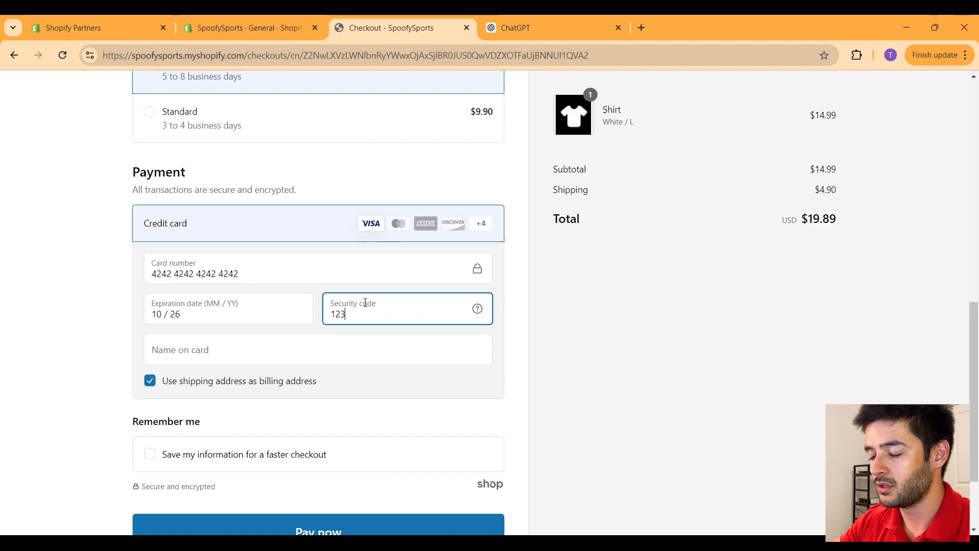
pyautogui.click(194, 355)
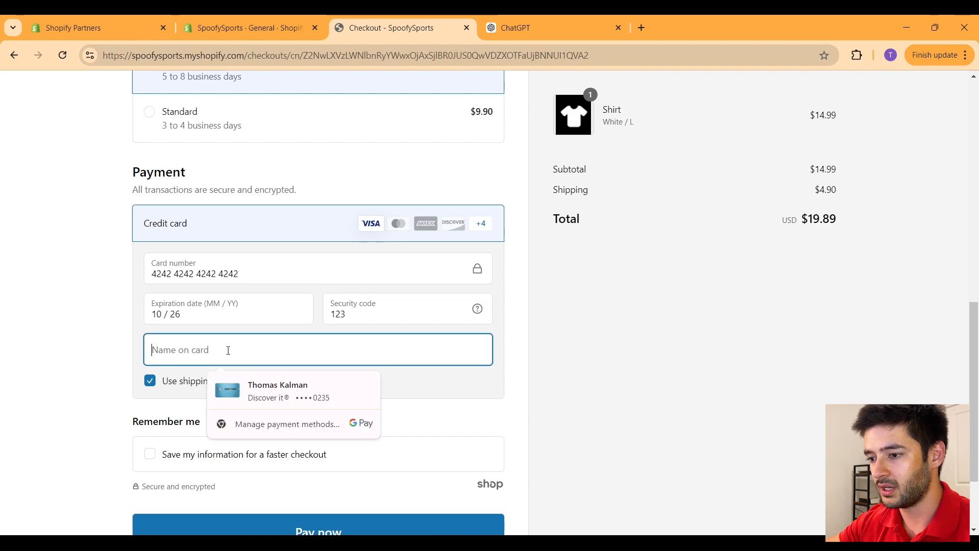
pyautogui.write('Biffy')
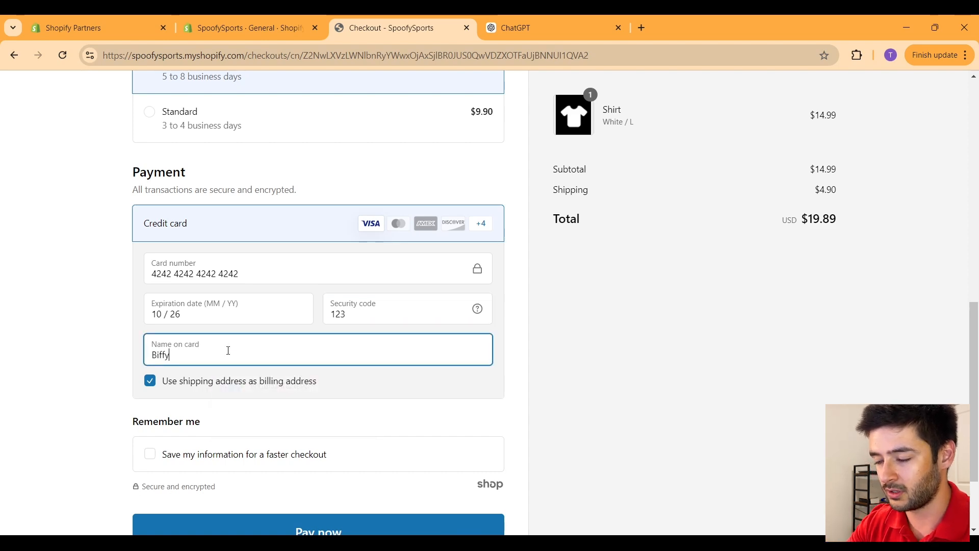
pyautogui.write(' Jonhsnon')
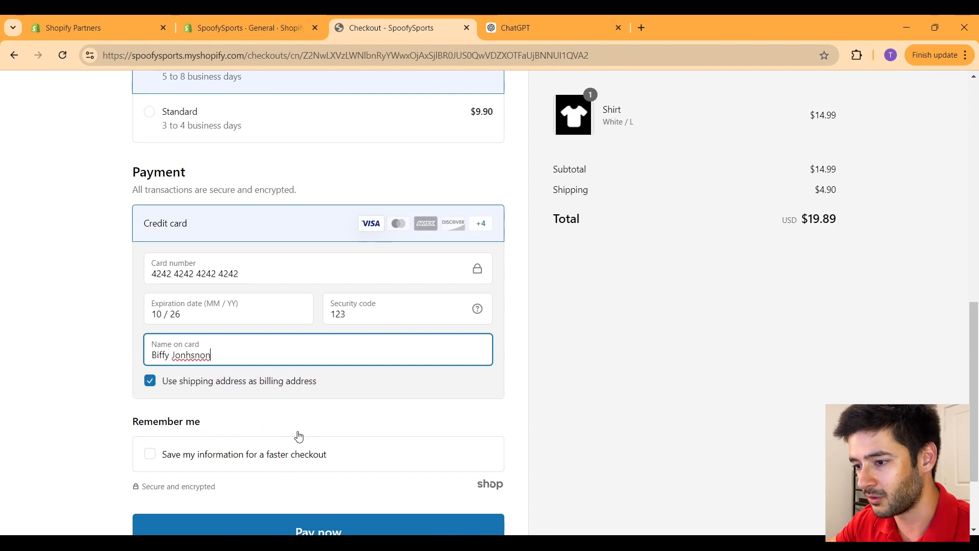
pyautogui.scroll(-1, 367, 376)
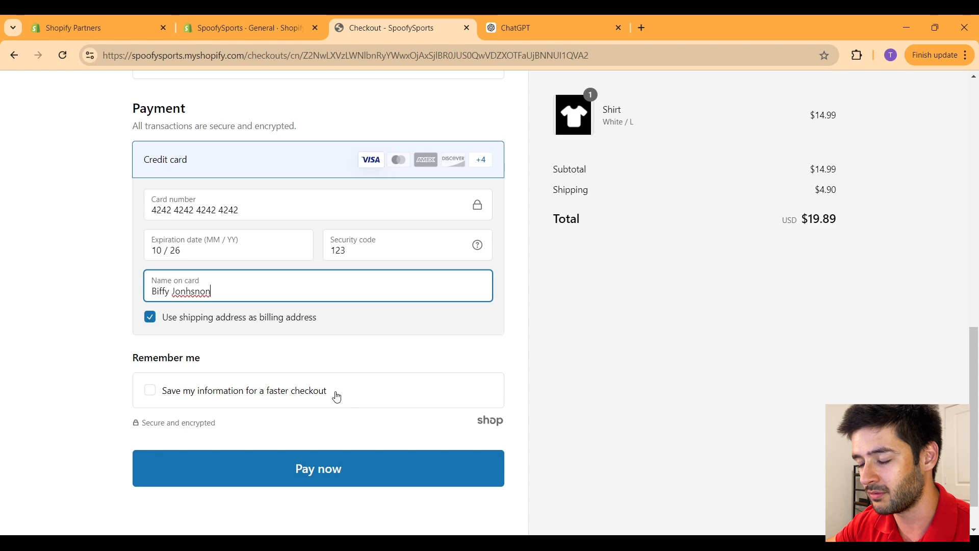
# Step: Attempt payment, dismiss the save-card offer, and fill the contact e-mail from autofill
pyautogui.click(329, 470)
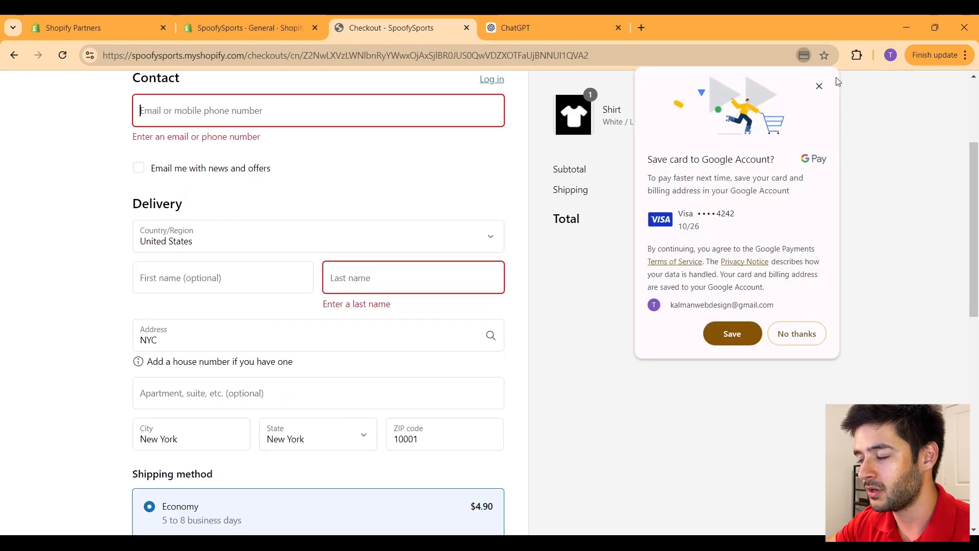
pyautogui.click(819, 86)
pyautogui.scroll(3, 400, 196)
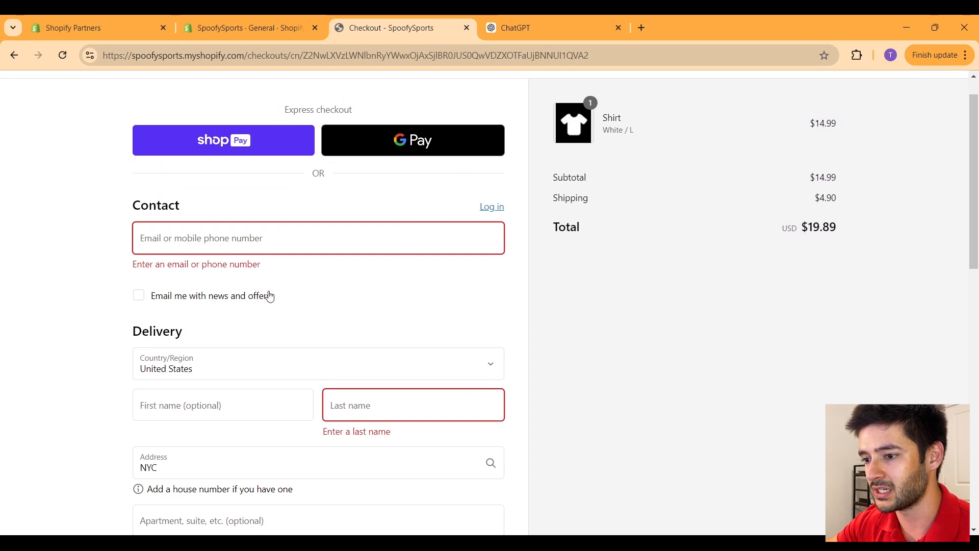
pyautogui.write('k')
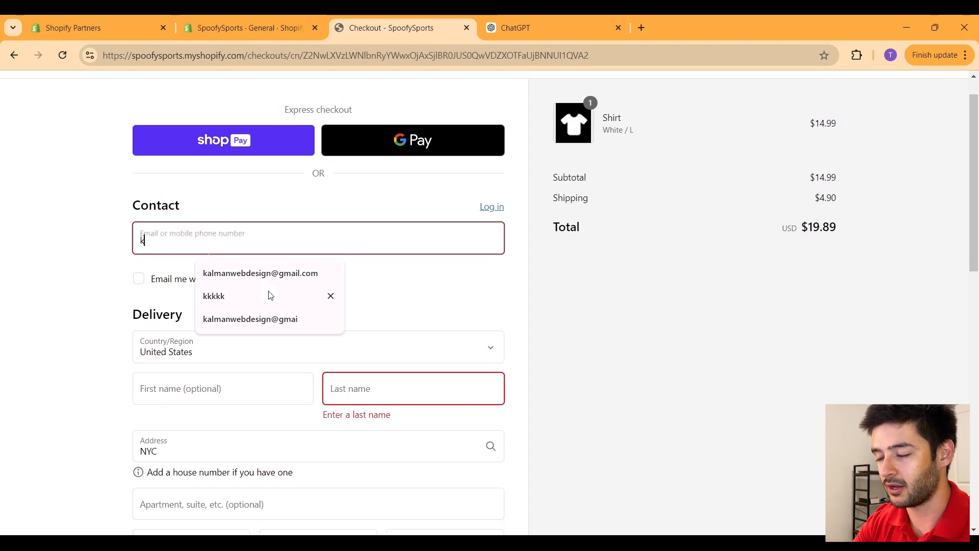
pyautogui.click(263, 274)
# Step: Fill the missing last name from autofill and pay for the $19.89 order
pyautogui.click(391, 396)
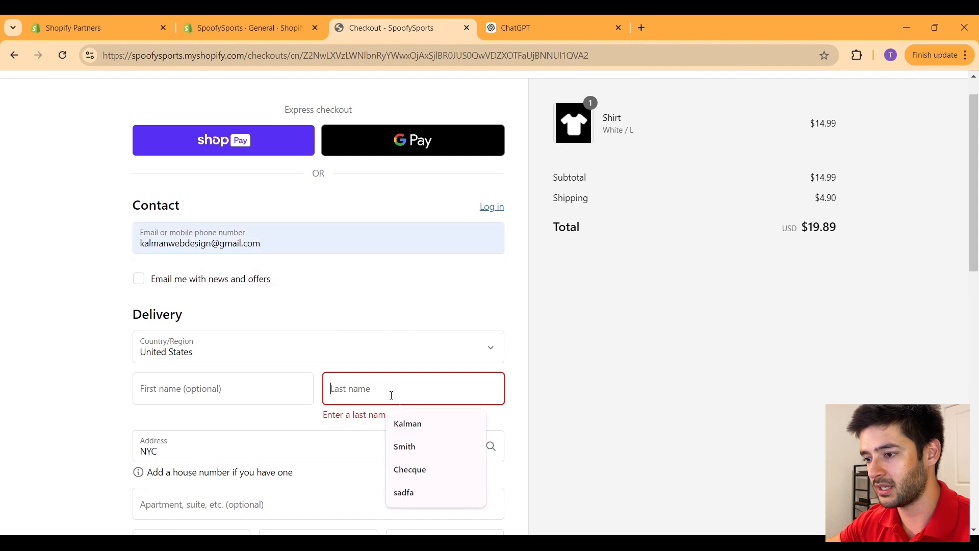
pyautogui.click(406, 424)
pyautogui.scroll(-1, 470, 388)
pyautogui.scroll(-10, 471, 347)
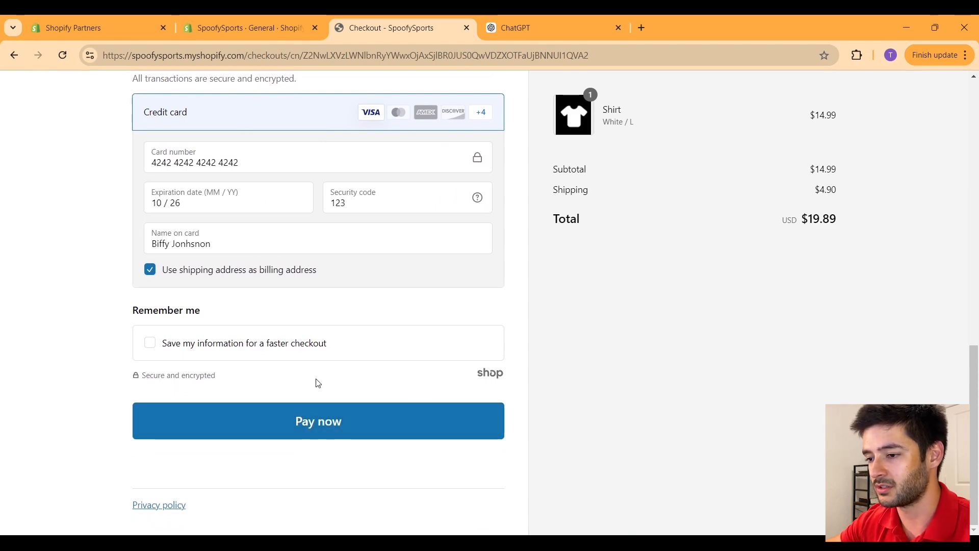
pyautogui.click(323, 421)
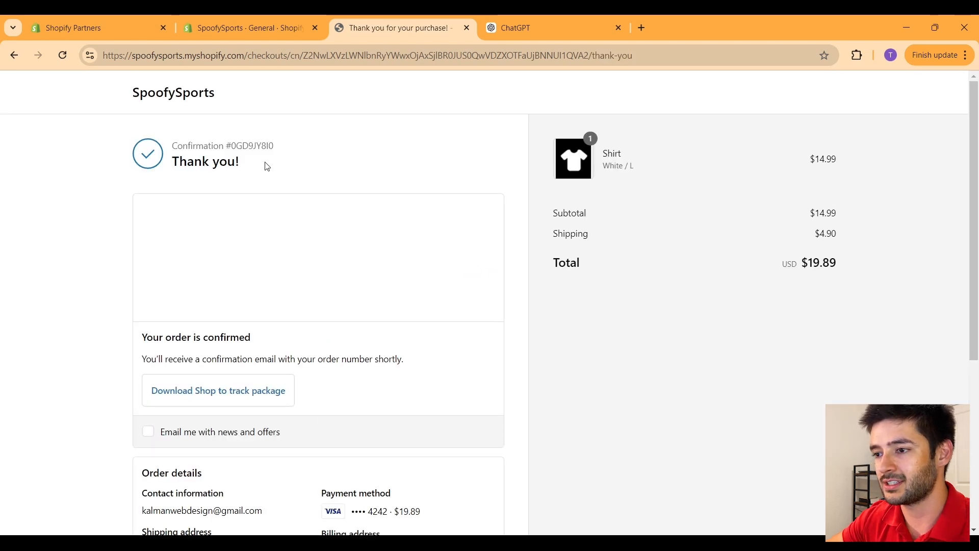
pyautogui.moveTo(278, 162); pyautogui.dragTo(162, 166)
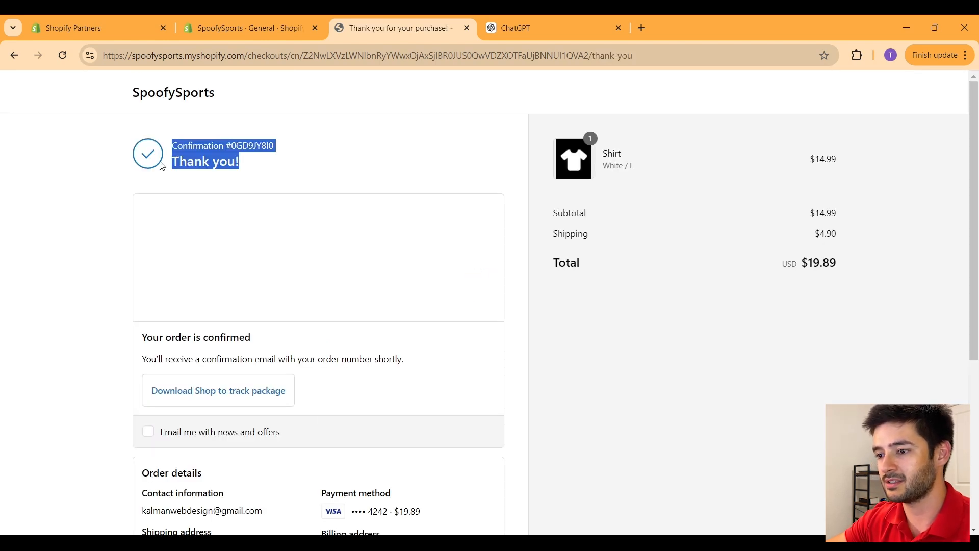
pyautogui.scroll(-5, 303, 289)
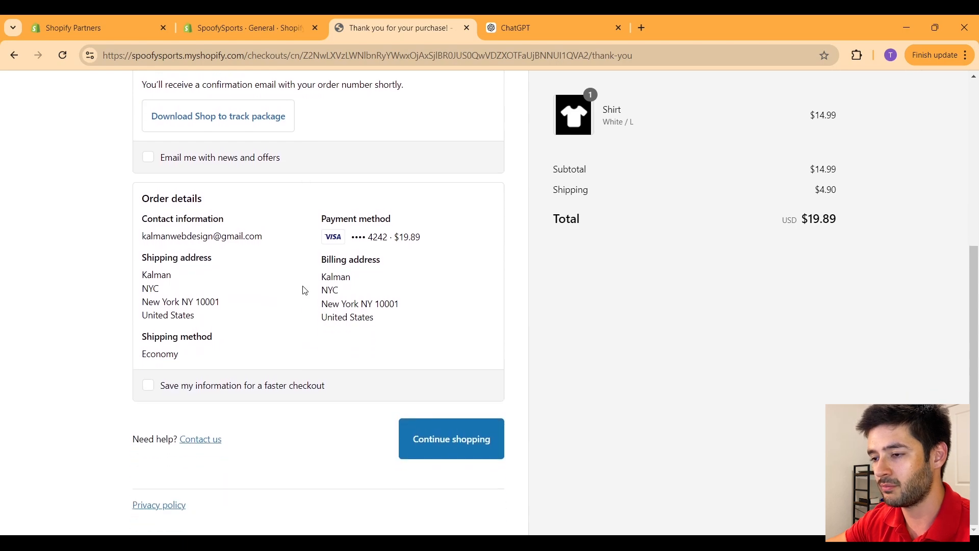
pyautogui.scroll(5, 475, 346)
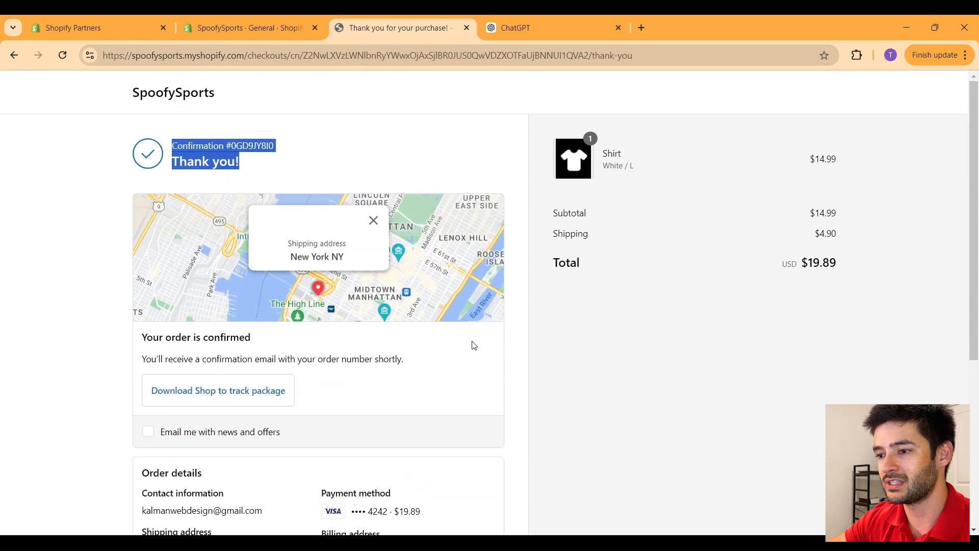